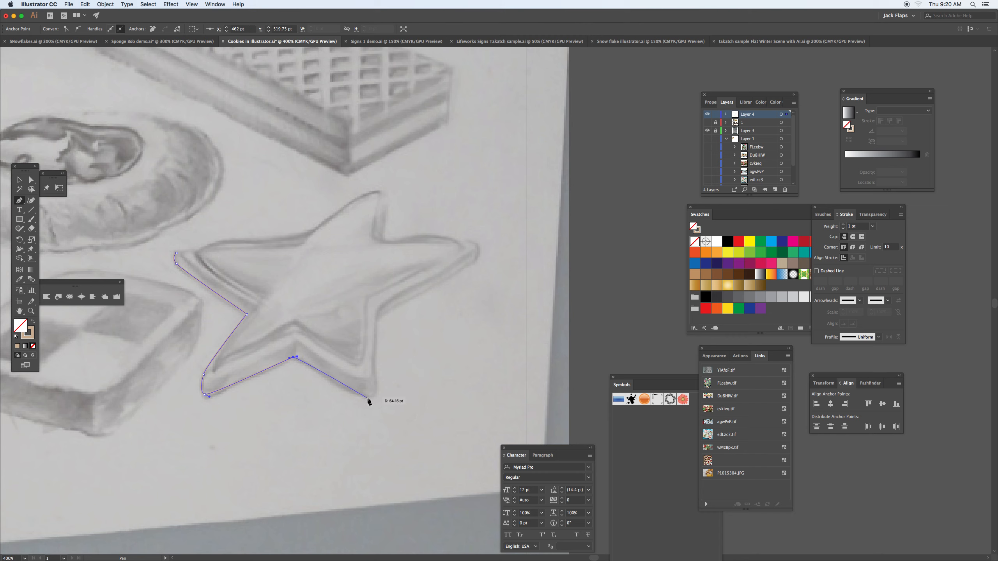
Finish tracing the star cookie's outline over the sketch with the Pen tool, rounding the arm tips and closing the path
left_click_drag(377, 319, 379, 313)
left_click_drag(476, 262, 480, 254)
left_click_drag(474, 242, 461, 240)
left_click_drag(384, 238, 382, 237)
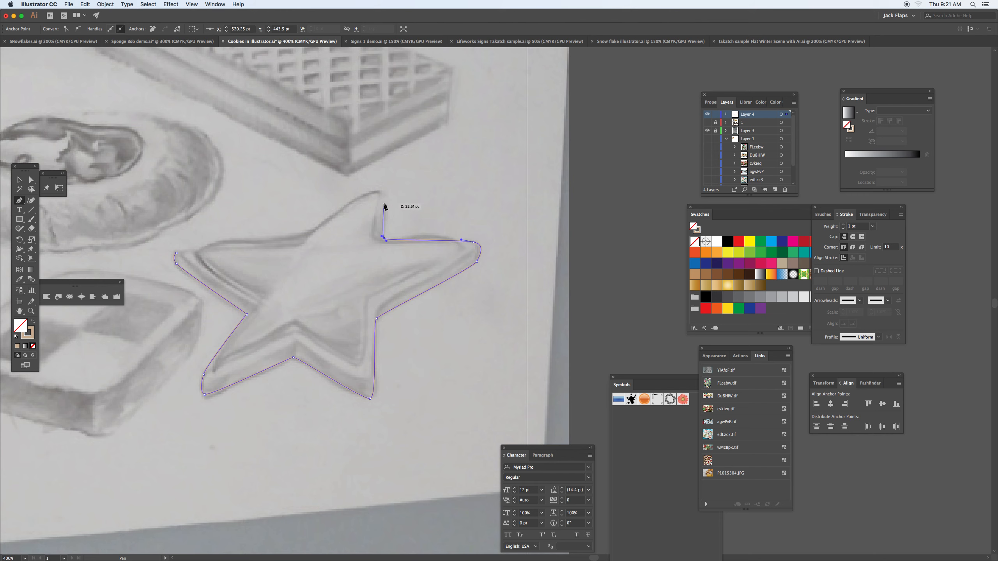
left_click_drag(384, 199, 382, 194)
left_click_drag(366, 200, 349, 213)
left_click_drag(305, 241, 298, 245)
left_click_drag(176, 252, 166, 260)
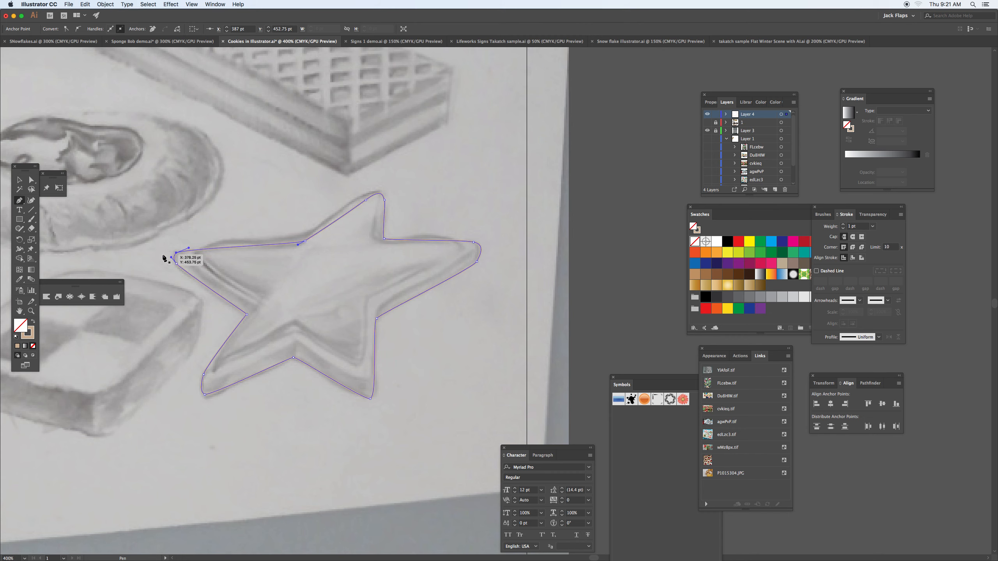
key("shift+x")
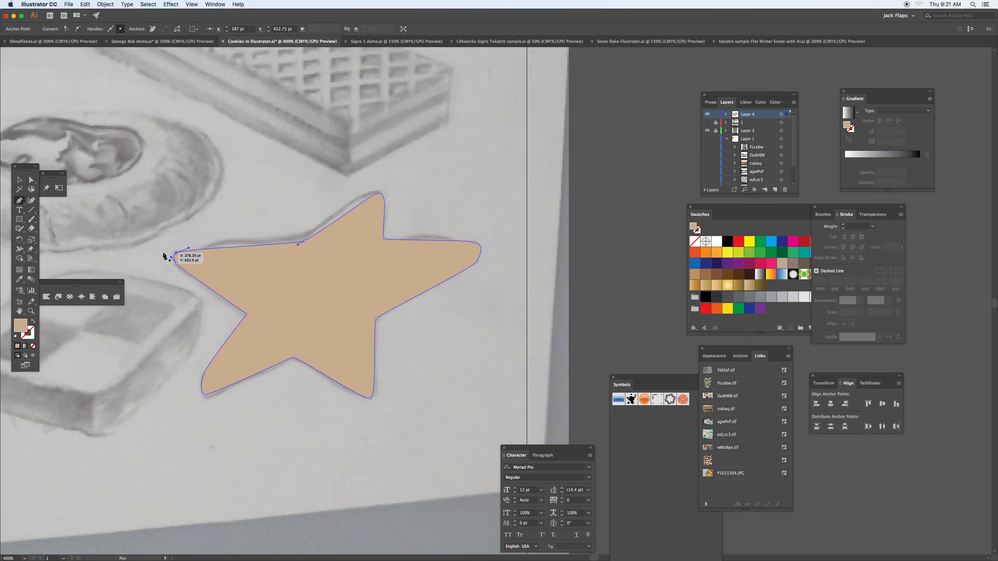
key("shift+x")
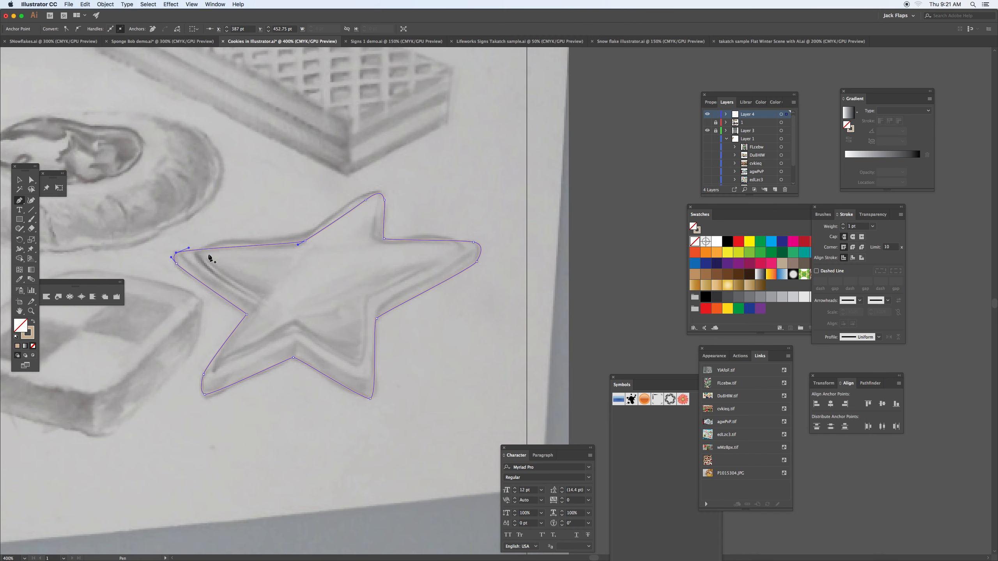
Draw a narrow closed shading strip along the lower edge of the star's left arm and fill it with medium brown
key("super+equal")
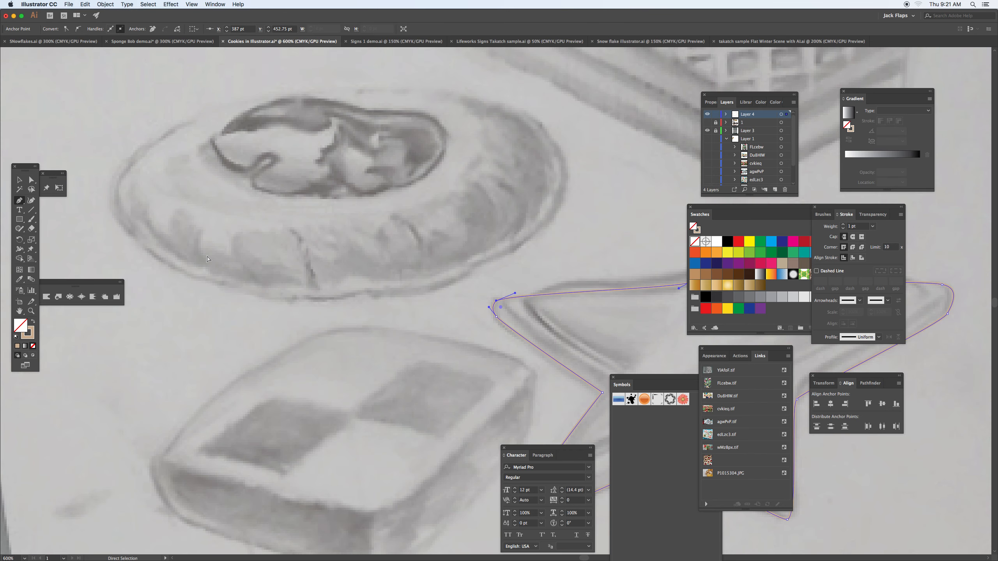
left_click_drag(581, 339, 225, 214)
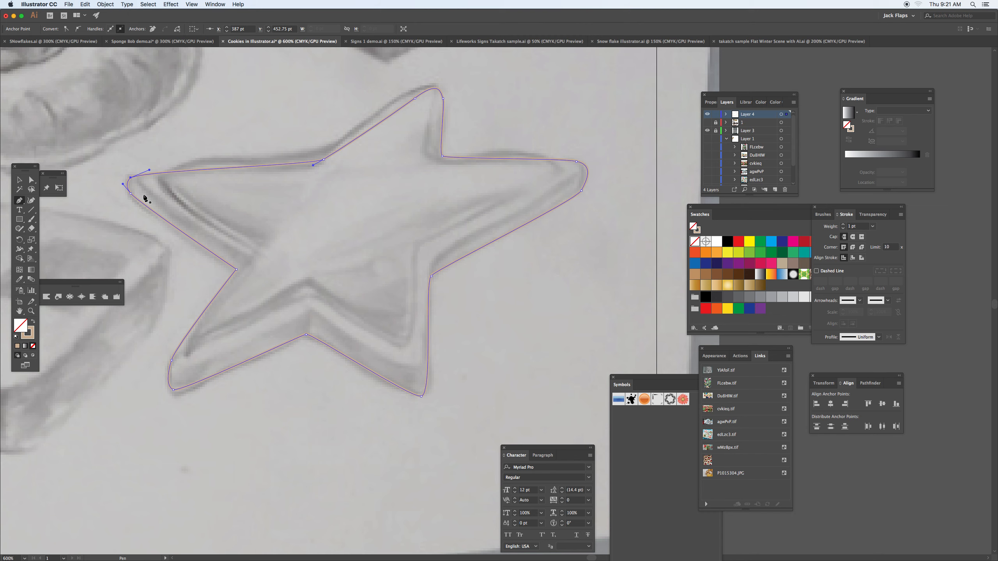
left_click(143, 186)
left_click_drag(146, 197, 152, 205)
left_click(245, 266)
left_click(253, 258)
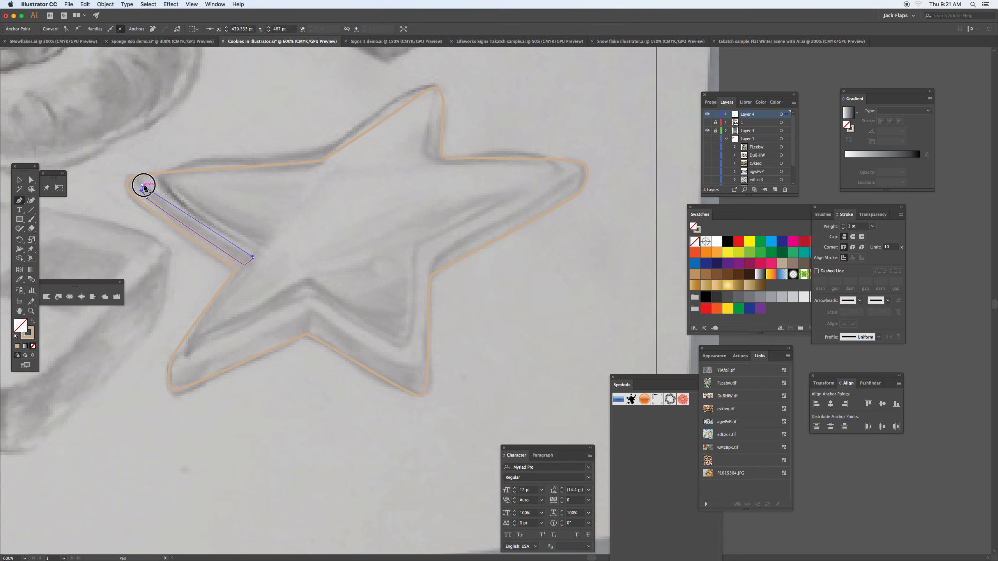
left_click(143, 186)
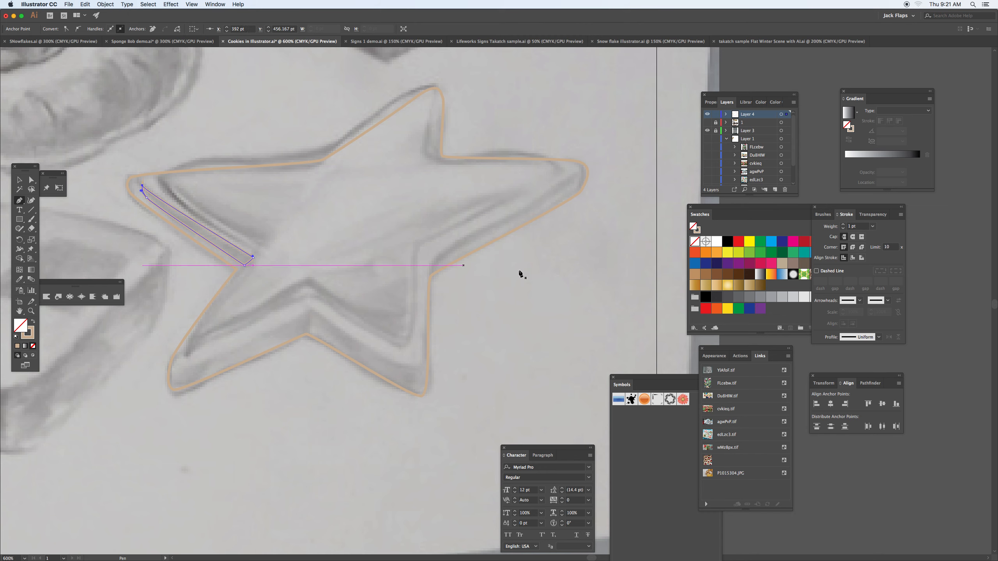
left_click(717, 275)
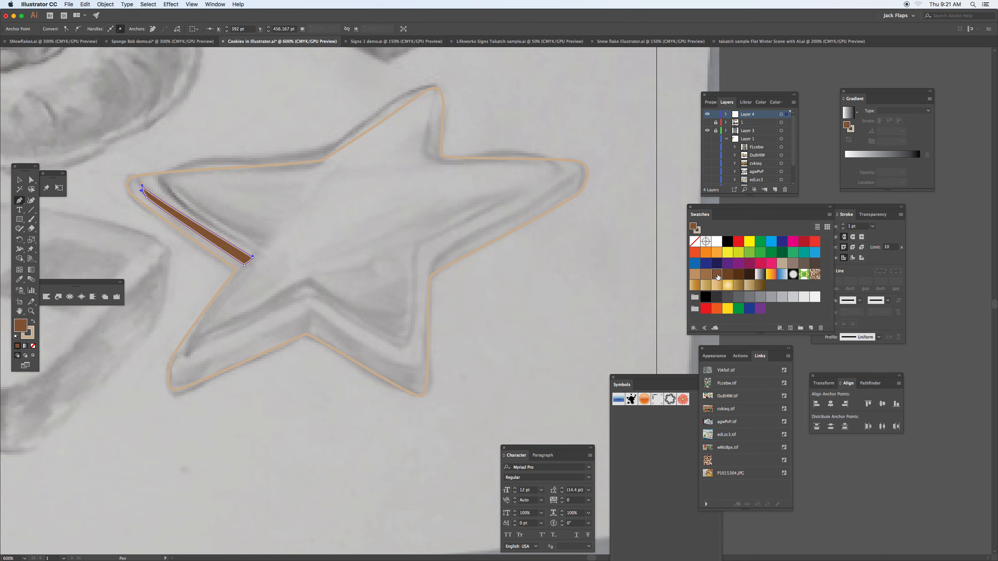
Draw a closed brown V-shaped shading band following the star's bottom edge between its two lower arms
left_click(177, 369)
left_click(309, 309)
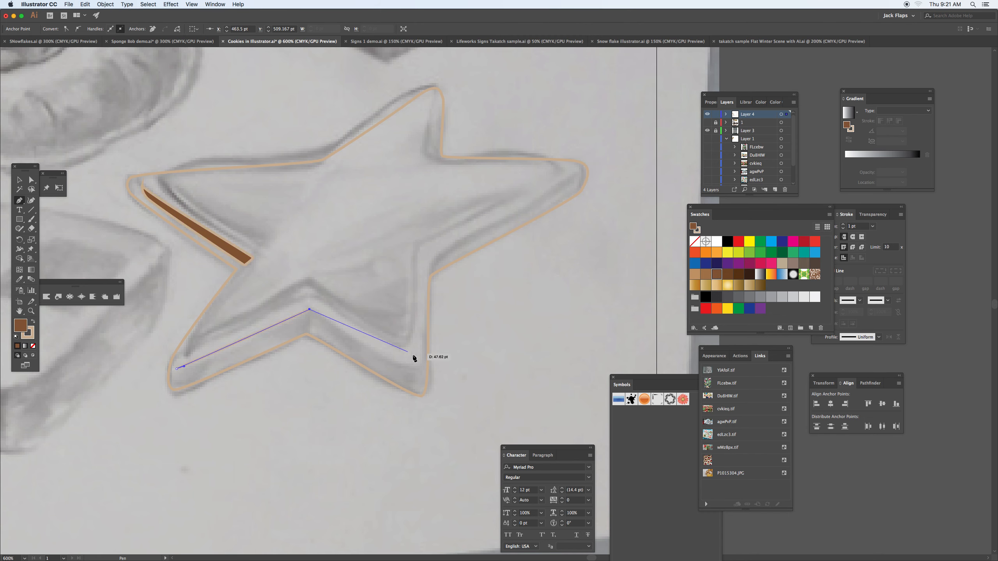
left_click_drag(411, 369, 418, 388)
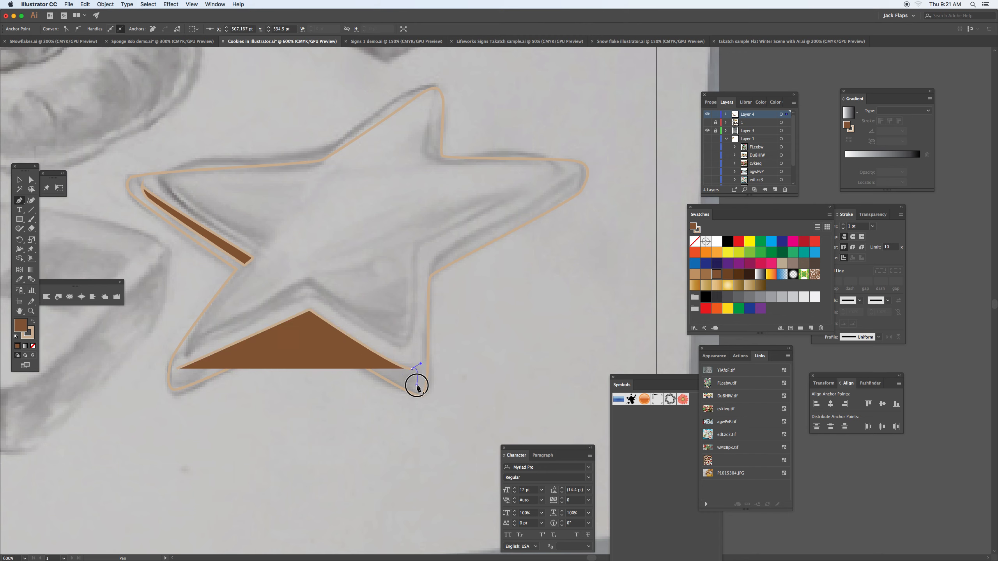
left_click_drag(301, 328, 297, 337)
left_click_drag(182, 385, 180, 362)
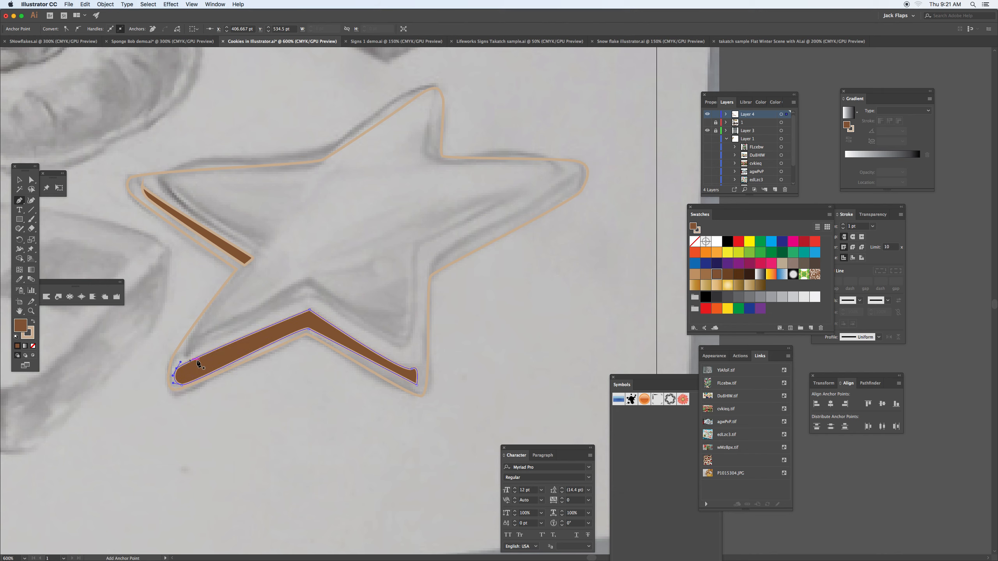
Draw a closed brown shading strip along the lower edge of the star's right arm
left_click_drag(433, 259, 436, 251)
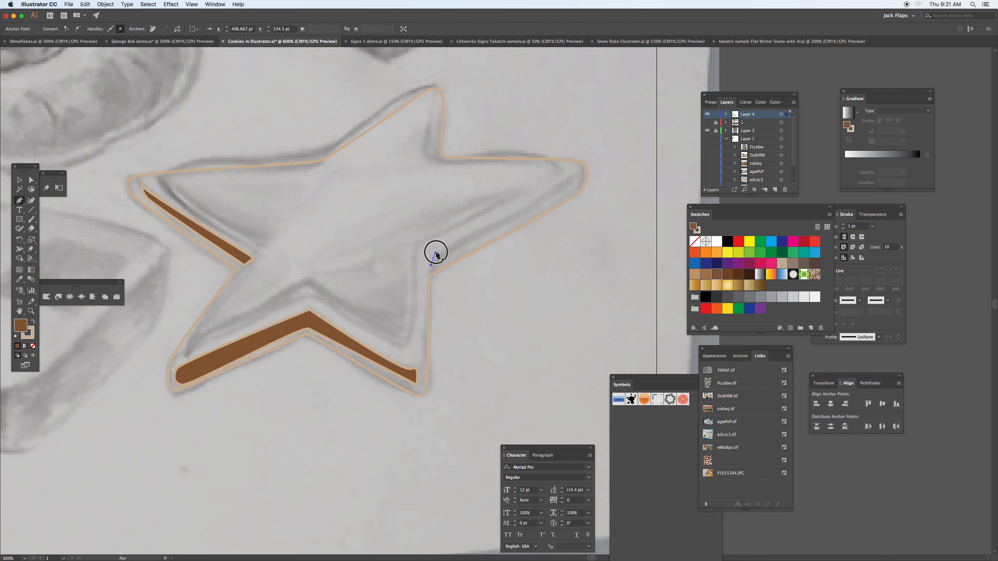
mouse_move(574, 180)
left_mouse_down()
mouse_move(575, 171)
mouse_move(564, 197)
left_mouse_up()
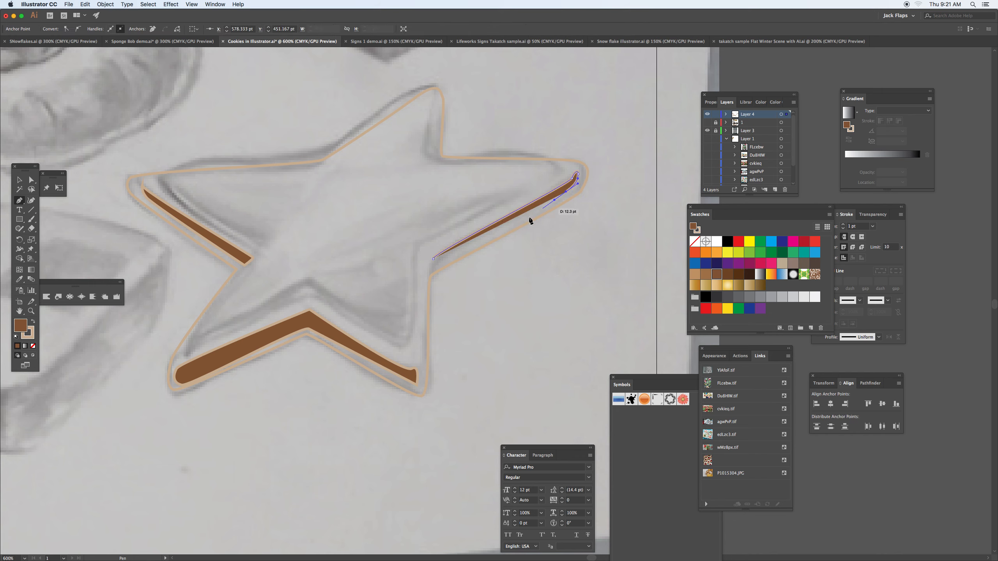
left_click_drag(441, 271, 437, 252)
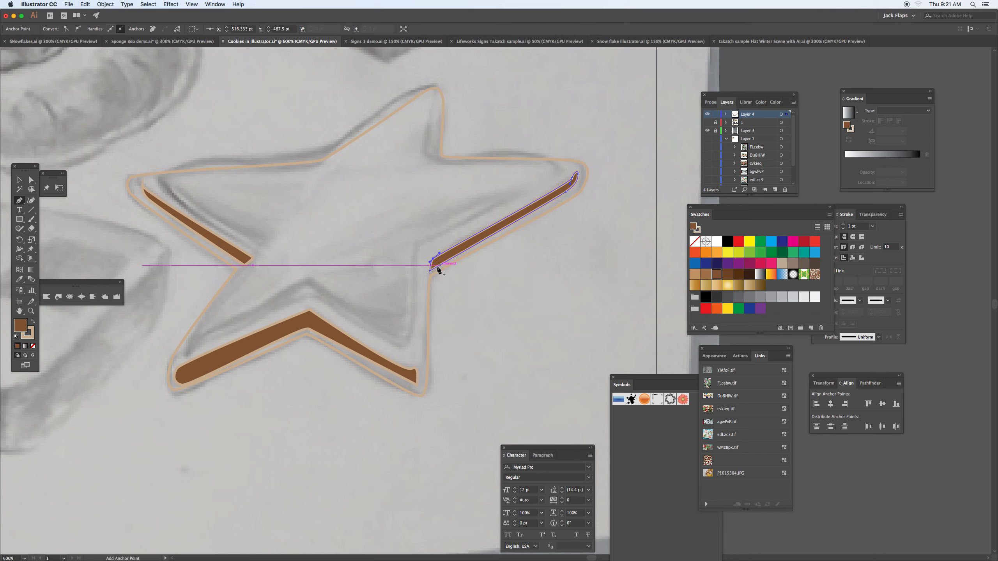
left_click(387, 262, "super")
Draw a slim tapered brown shading sliver inside the right edge of the star's top arm
left_click(435, 98)
left_click_drag(425, 156, 436, 167)
left_click(435, 98)
key("v")
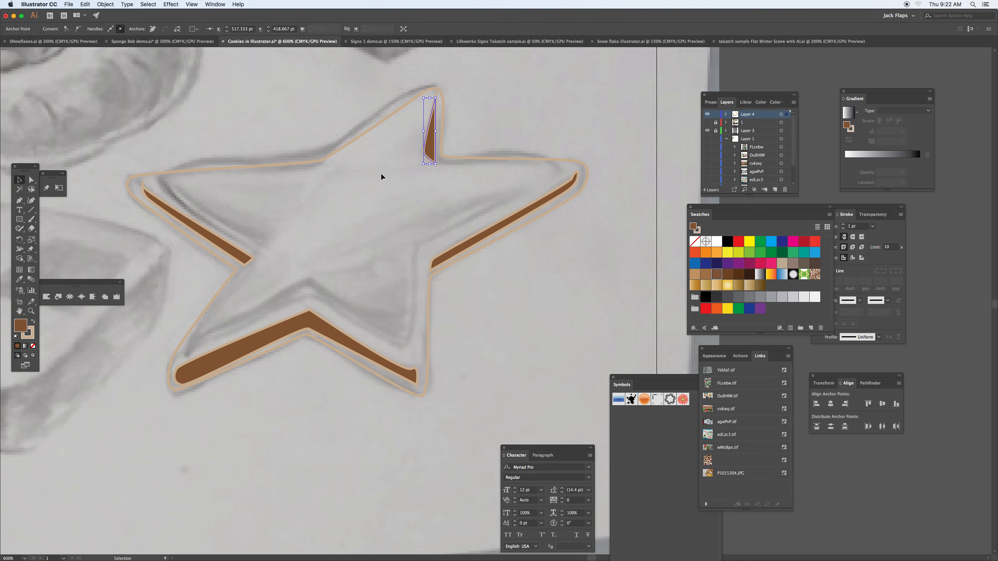
Swap the star outline's fill and stroke so the star has a solid tan fill and no stroke
left_click(336, 158)
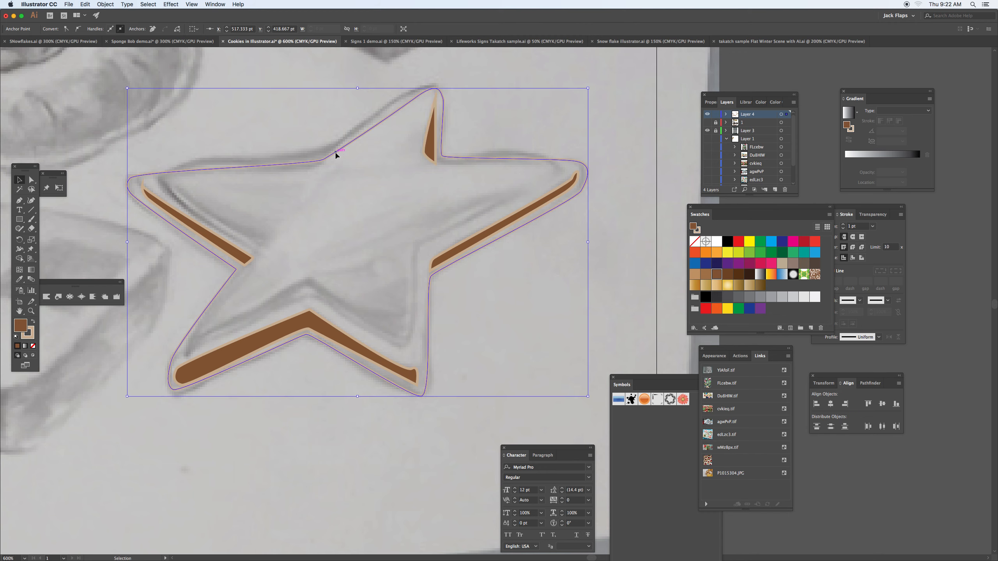
key("shift+x")
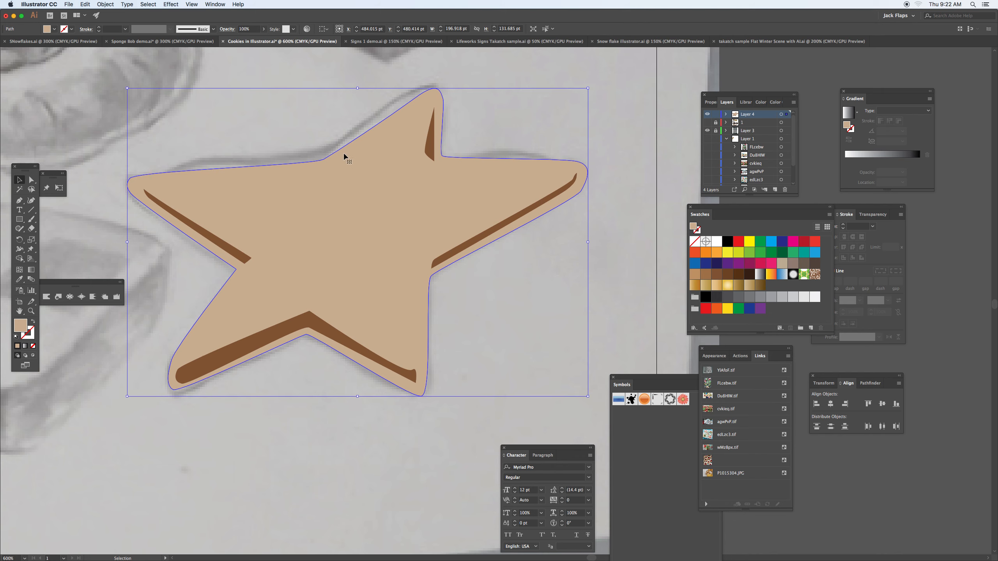
left_click(325, 133)
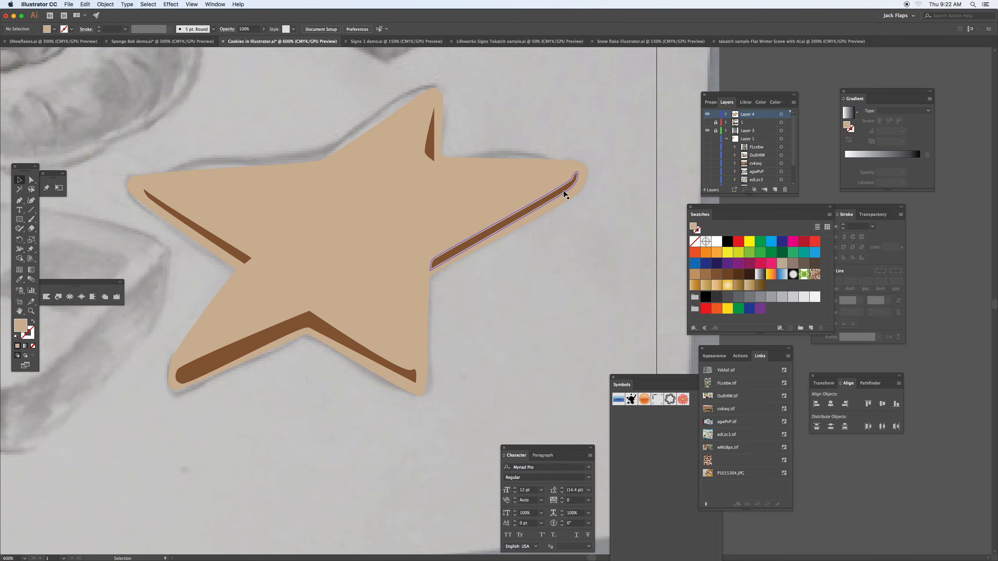
Select all four brown shading shapes on the star and remove their tan stroke
left_click(565, 194)
left_click(433, 152, "shift")
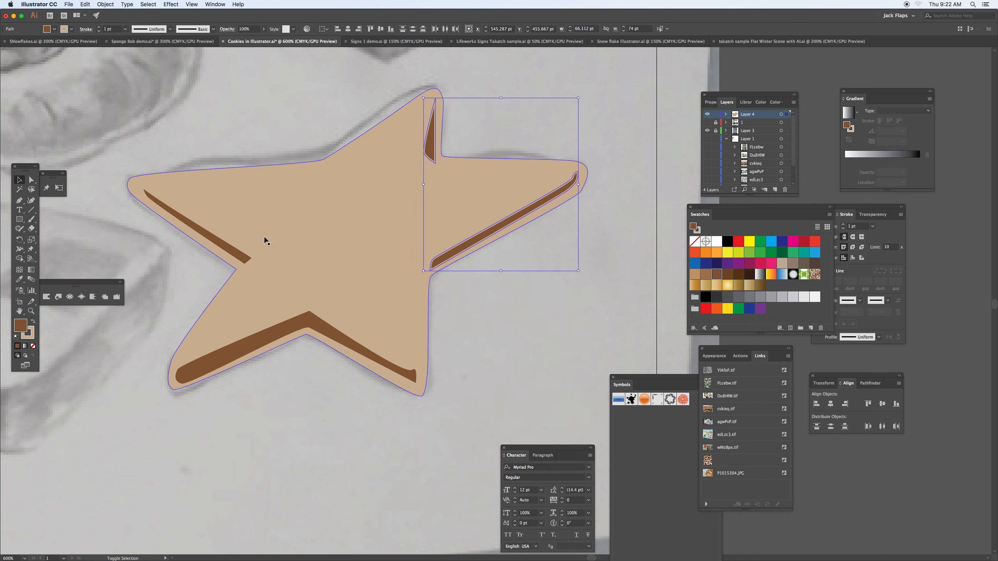
left_click(240, 253, "shift")
left_click(279, 329, "shift")
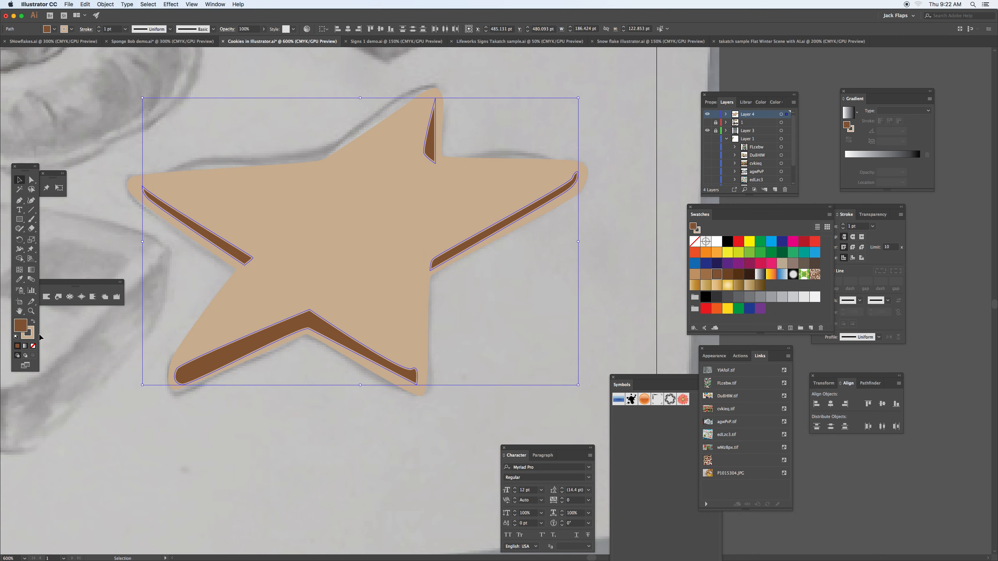
left_click(34, 336)
left_click(33, 346)
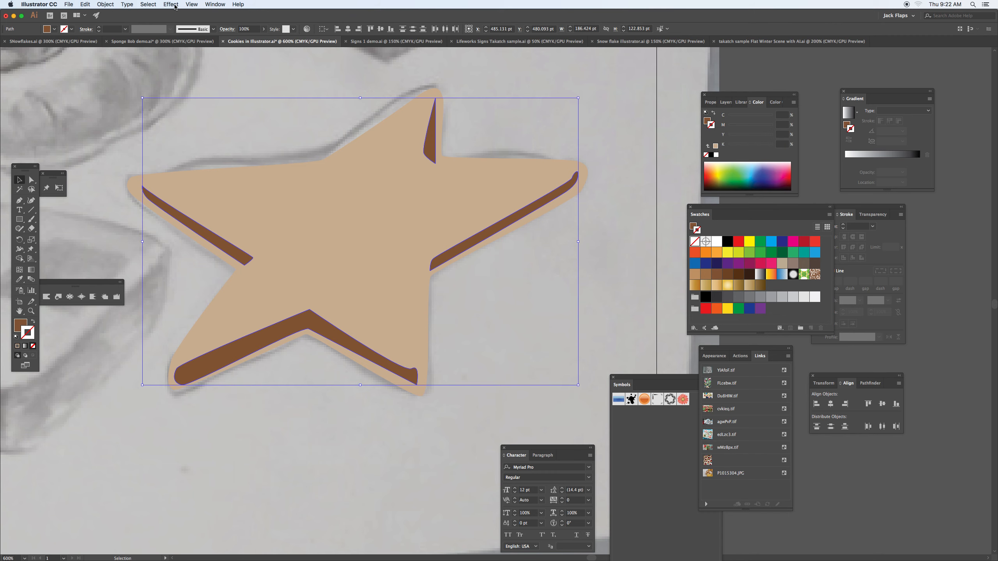
left_click(171, 4)
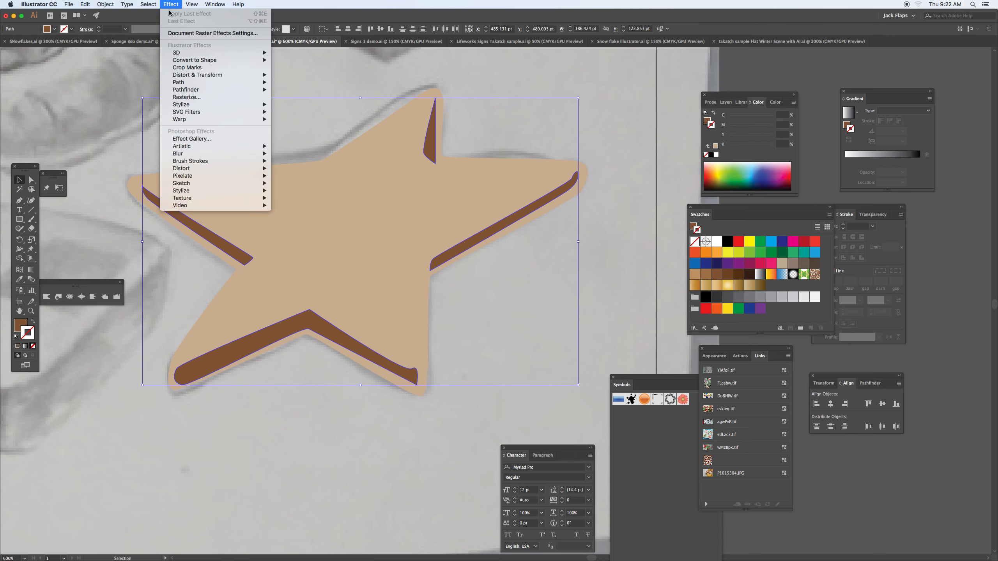
mouse_move(200, 153)
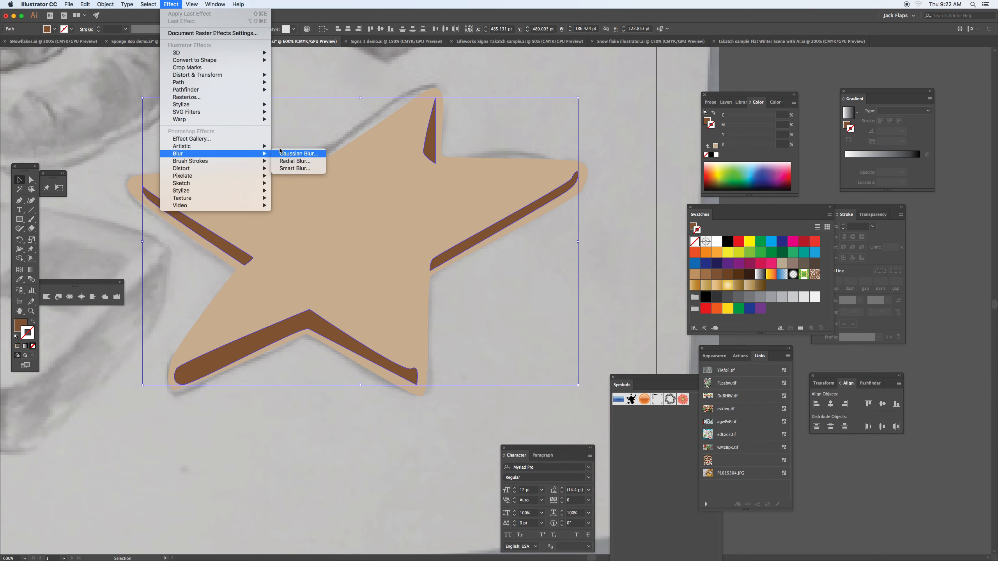
left_click(280, 152)
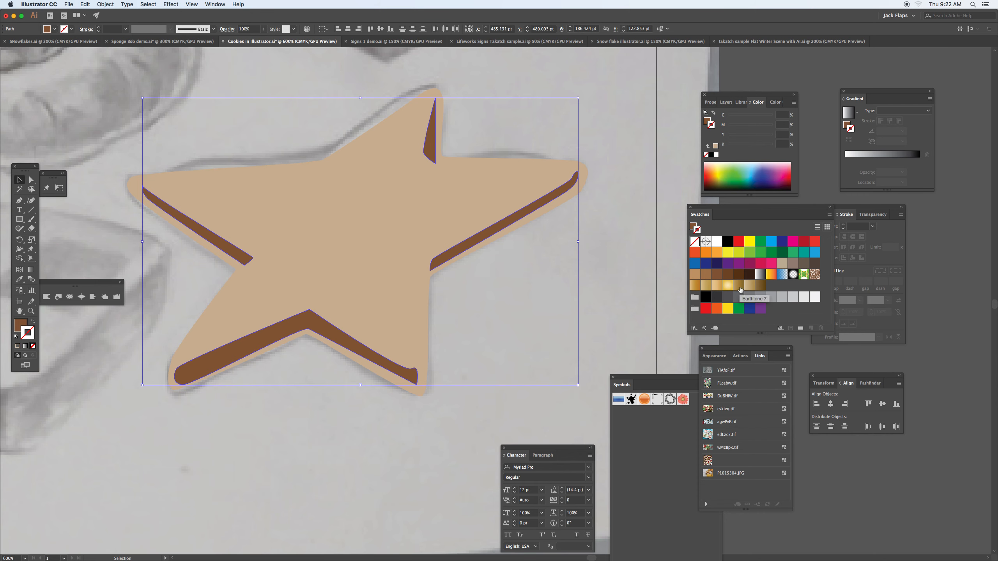
Try the Earthtone 7 gradient on the four shading shapes and replace it with the orange-gold linear gradient swatch
left_click(740, 286)
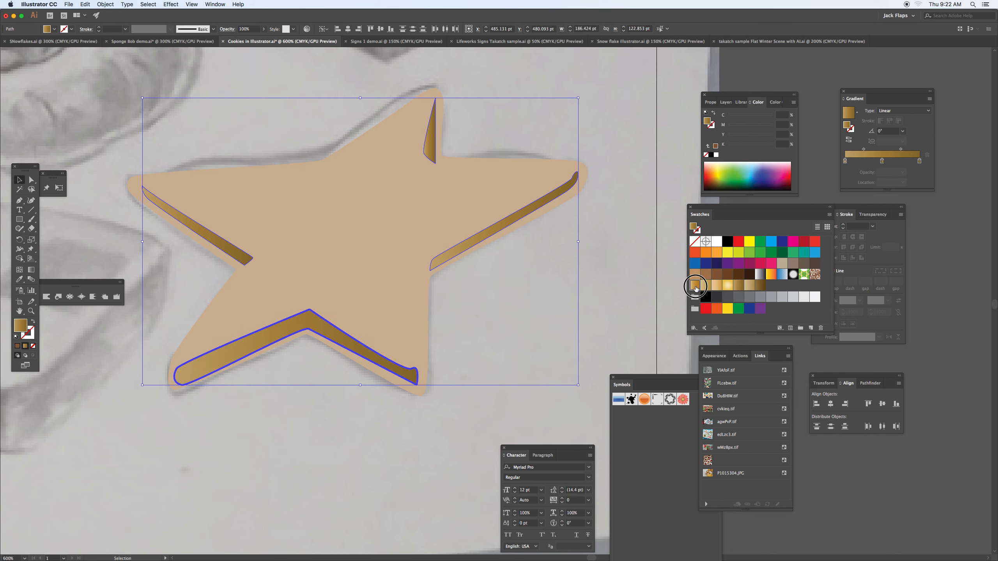
left_click(695, 286)
left_click(441, 409)
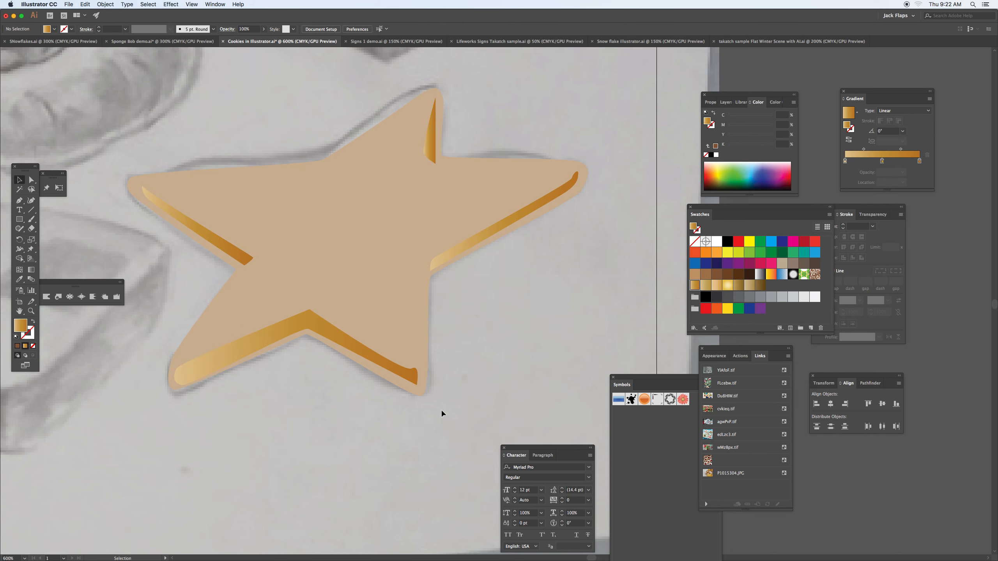
Fill the bottom V-shaped shading band with the Earthtone 7 gradient and run the gradient upward at about 74°
left_click(403, 376)
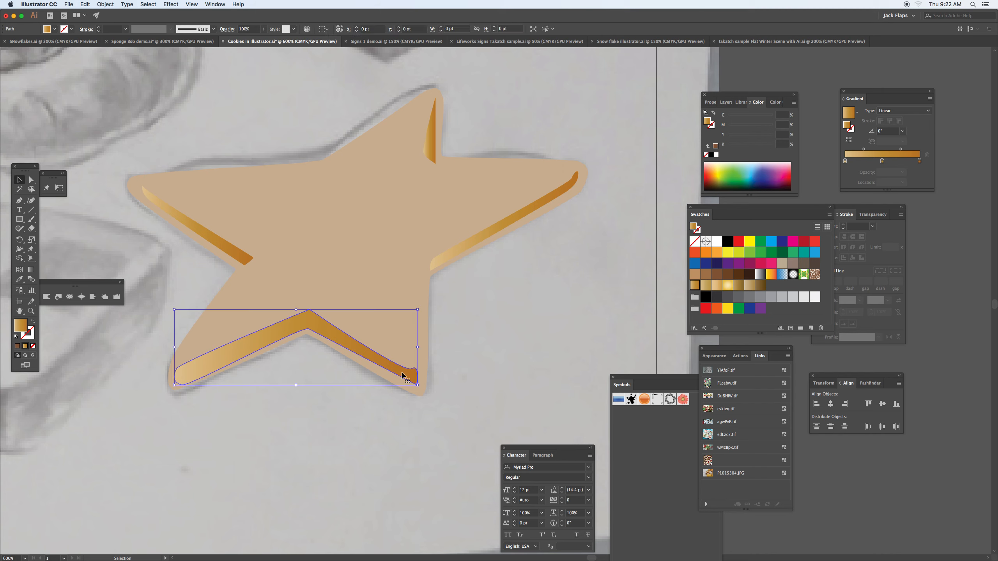
left_click(739, 286)
key("g")
left_click_drag(318, 327, 328, 303)
left_click_drag(290, 379, 310, 305)
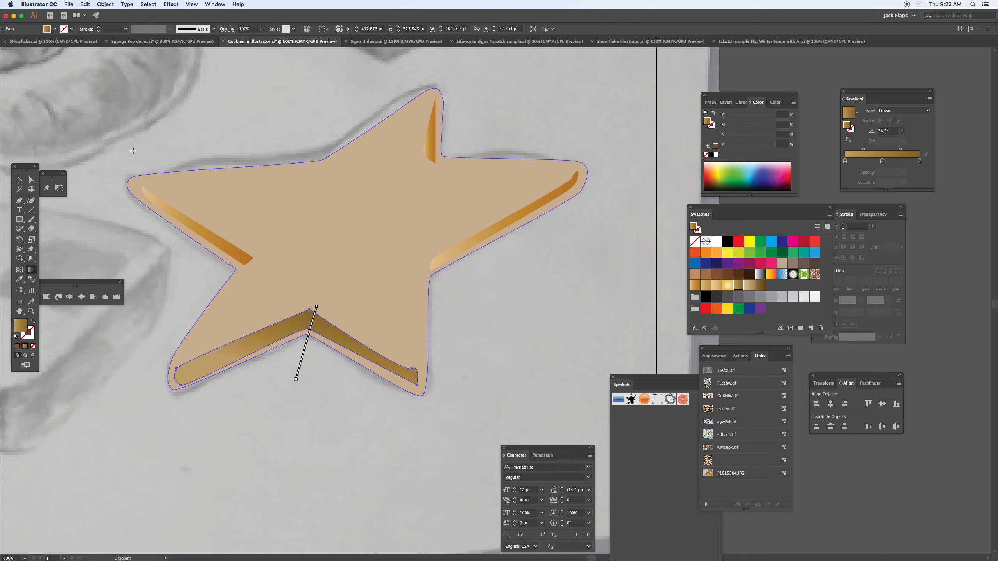
Fill the left arm's shading strip with the Earthtone 7 gradient
key("v")
left_click(231, 248)
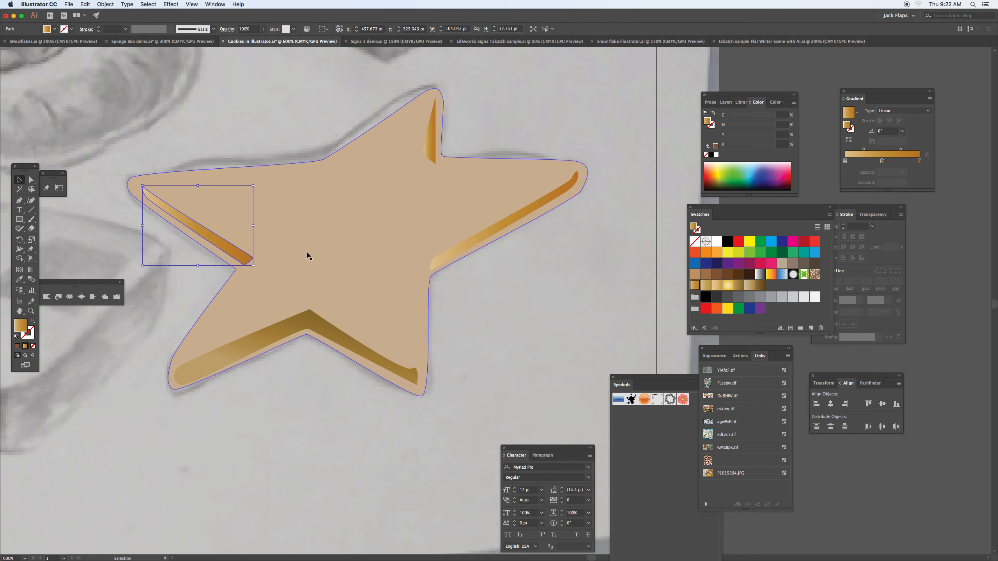
left_click(740, 286)
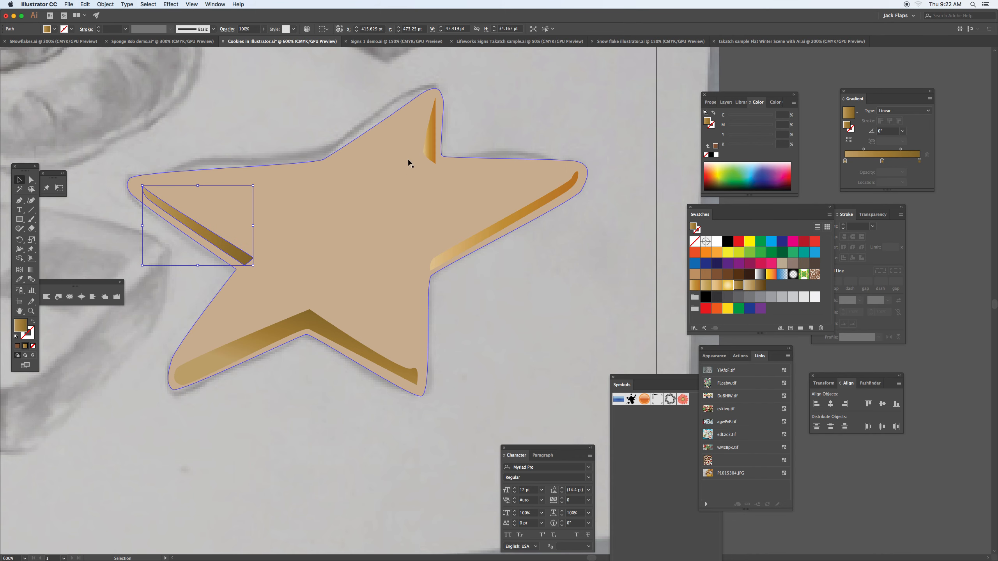
Apply a Gaussian Blur with a 1.3 pixel radius to the shading shapes on the left, right and top arms
left_click(453, 254, "shift")
left_click(428, 155, "shift")
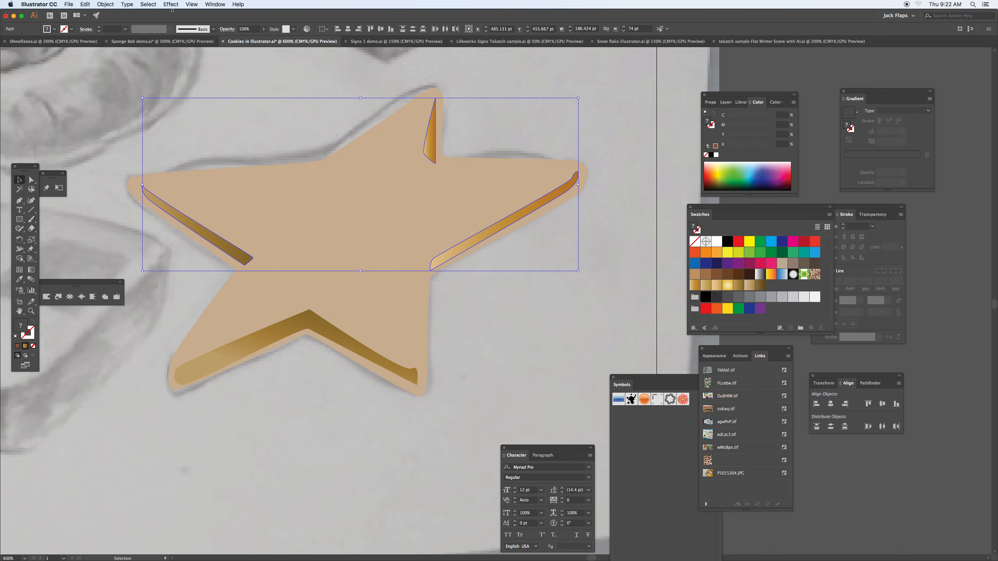
left_click(165, 5)
mouse_move(201, 153)
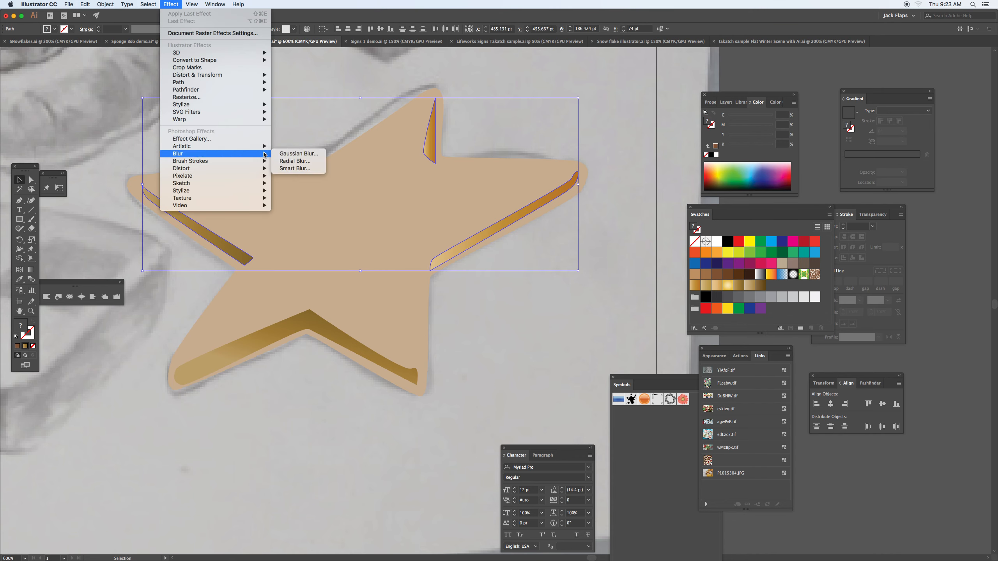
left_click(283, 154)
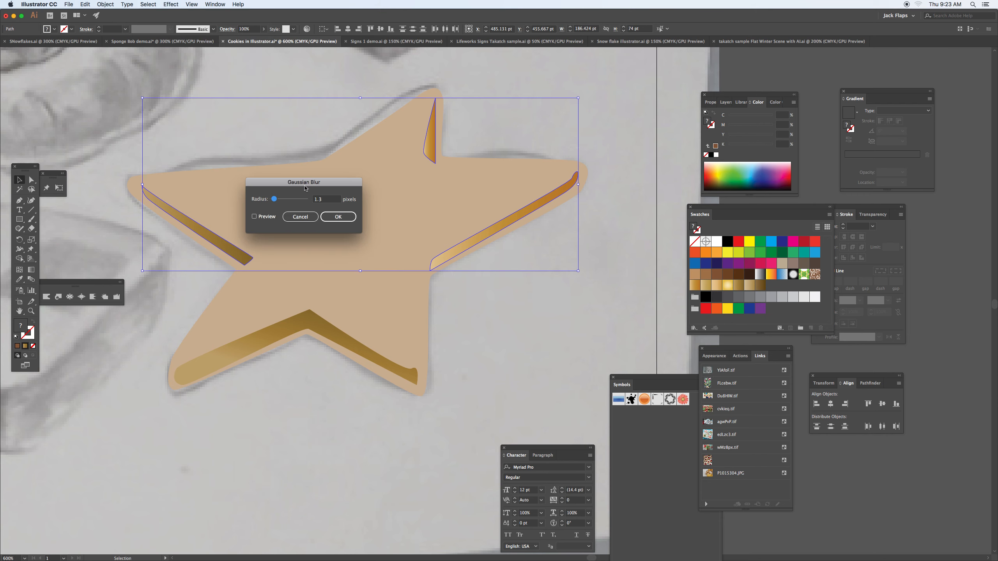
left_click(338, 217)
left_click(496, 313)
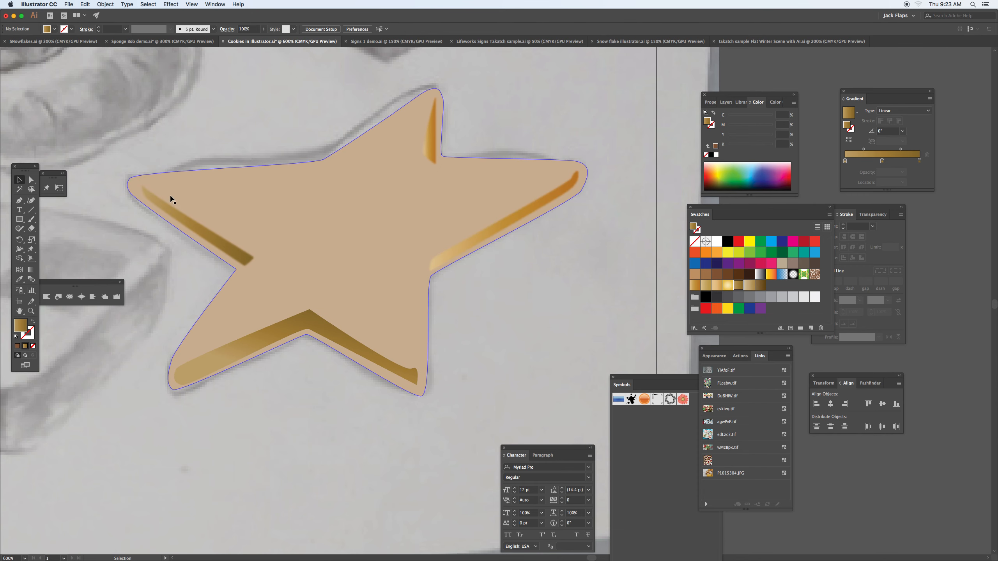
Hide the complete tan star and all its gradient shading shapes so the sketch underneath is exposed
left_click_drag(139, 161, 534, 356)
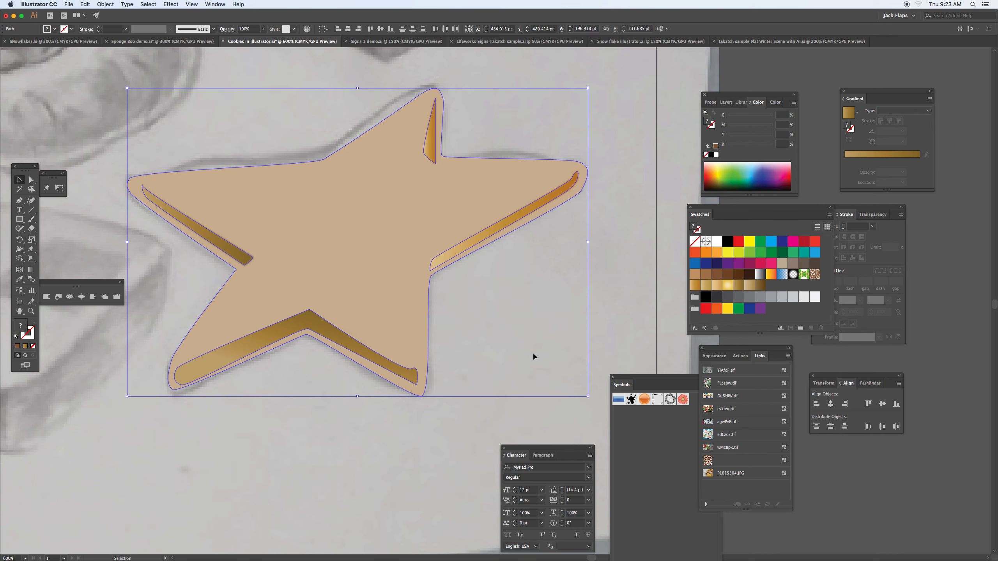
key("Delete")
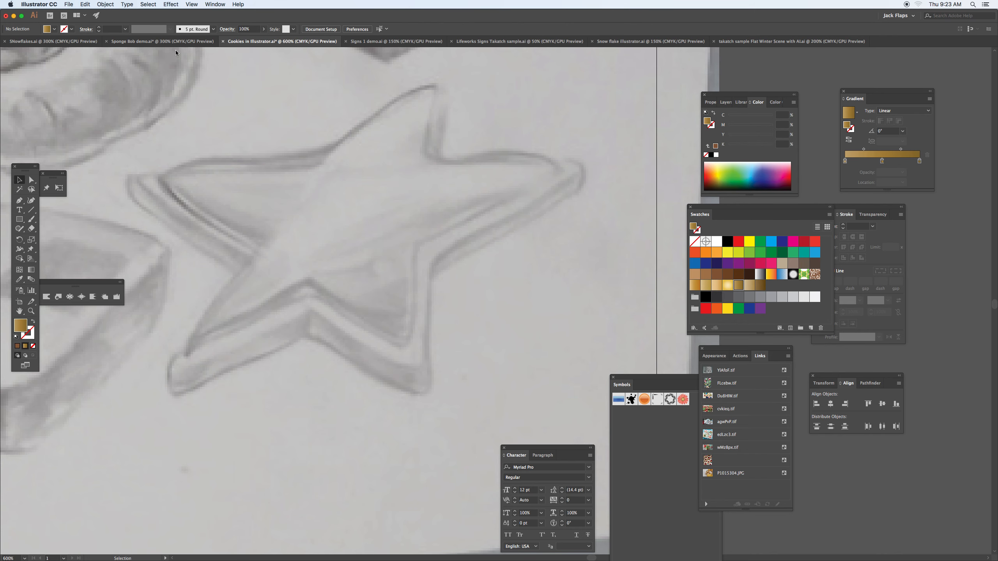
left_click(105, 5)
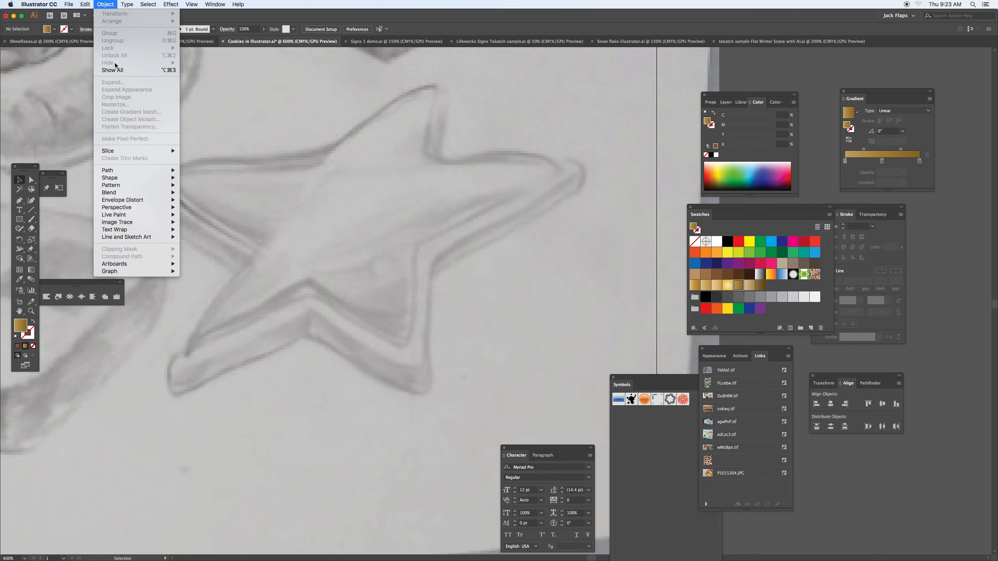
left_click(219, 74)
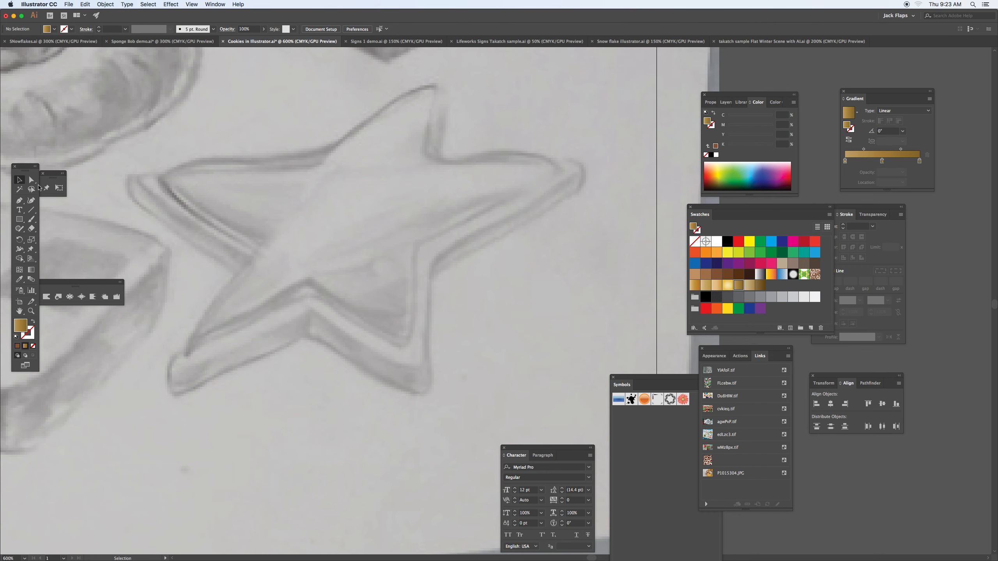
Trace the inner icing star of the sketch as a closed path with the Pen tool
left_click(19, 201)
left_click(159, 178)
left_click_drag(253, 249, 293, 266)
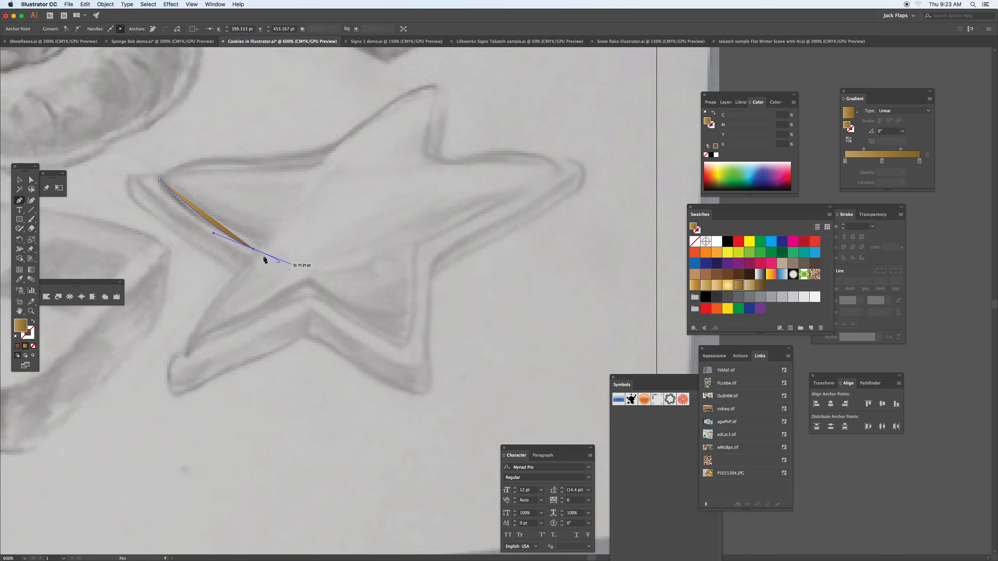
left_click_drag(191, 339, 193, 351)
left_click_drag(307, 295, 317, 294)
left_click_drag(400, 348, 411, 347)
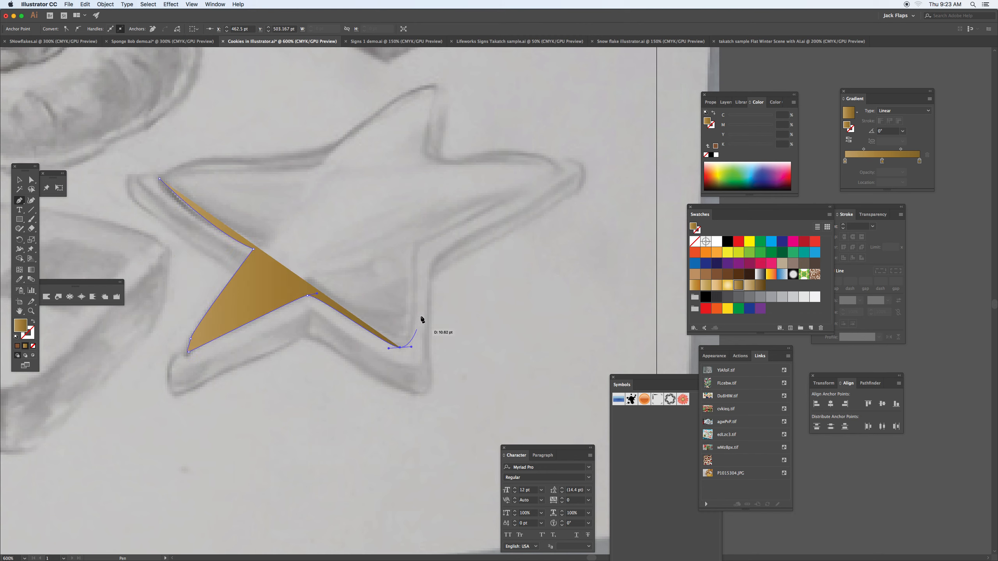
left_click(419, 245)
left_click_drag(564, 172, 564, 170)
mouse_move(499, 150)
left_mouse_down()
mouse_move(416, 162)
mouse_move(436, 92)
mouse_move(386, 103)
mouse_move(314, 152)
mouse_move(191, 162)
mouse_move(168, 191)
left_mouse_up()
Fill the traced icing star with the light green swatch (C 50, M 0, Y 100, K 0) and remove its stroke
key("shift+x")
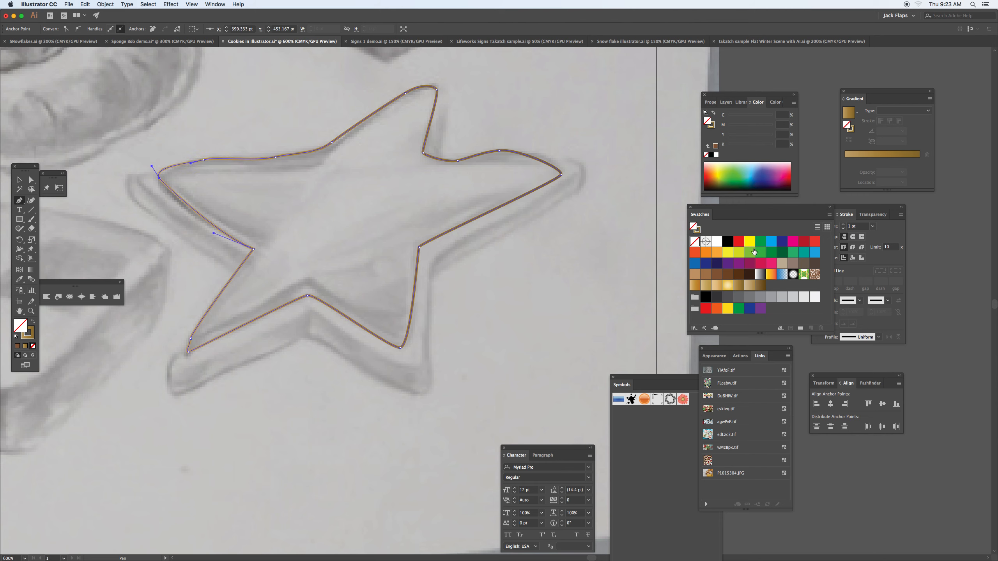
left_click(753, 251)
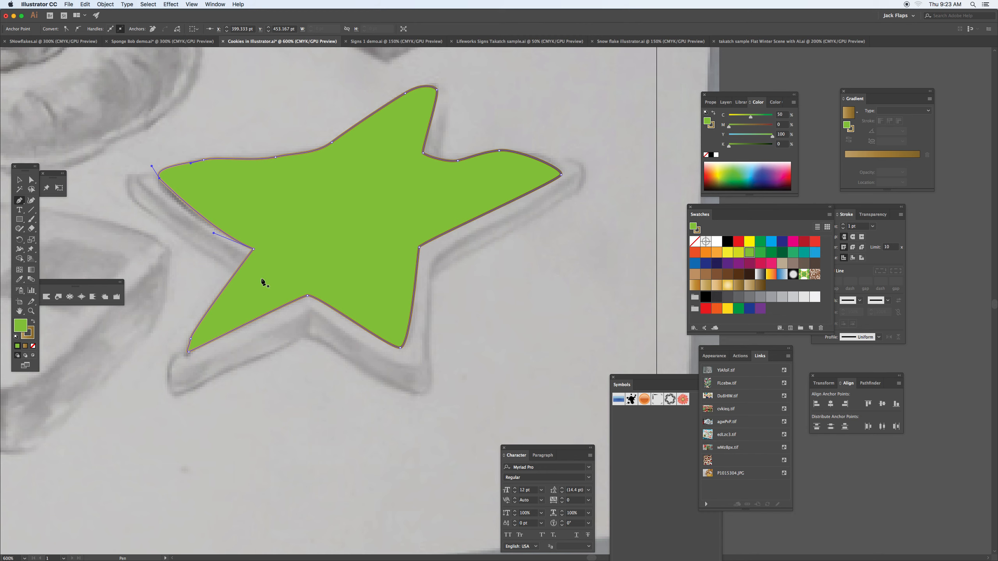
key("x")
left_click(33, 346)
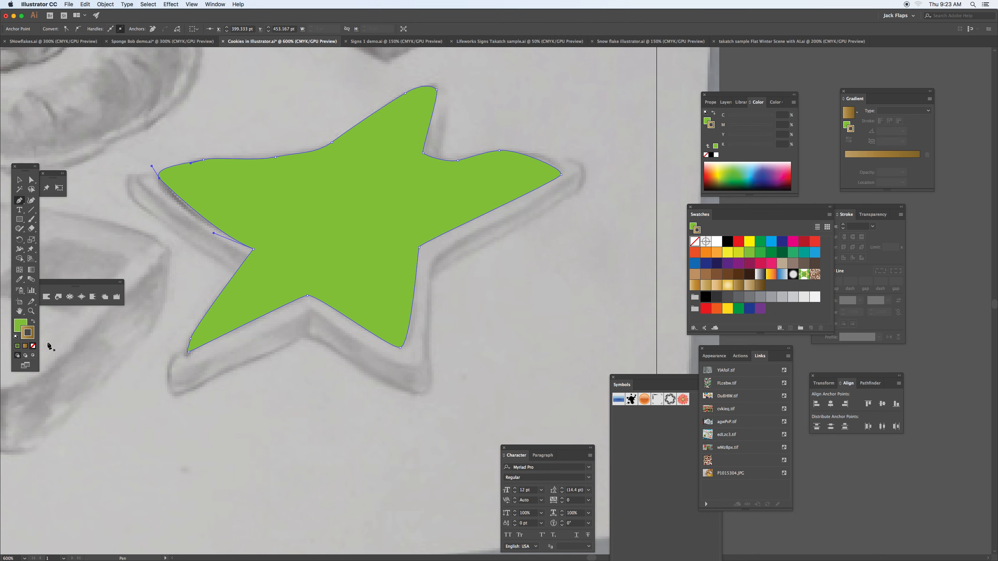
Move the icing's anchor points between the left and top arms slightly upward, and show all hidden cookie shapes
key("a")
left_click_drag(275, 157, 332, 139)
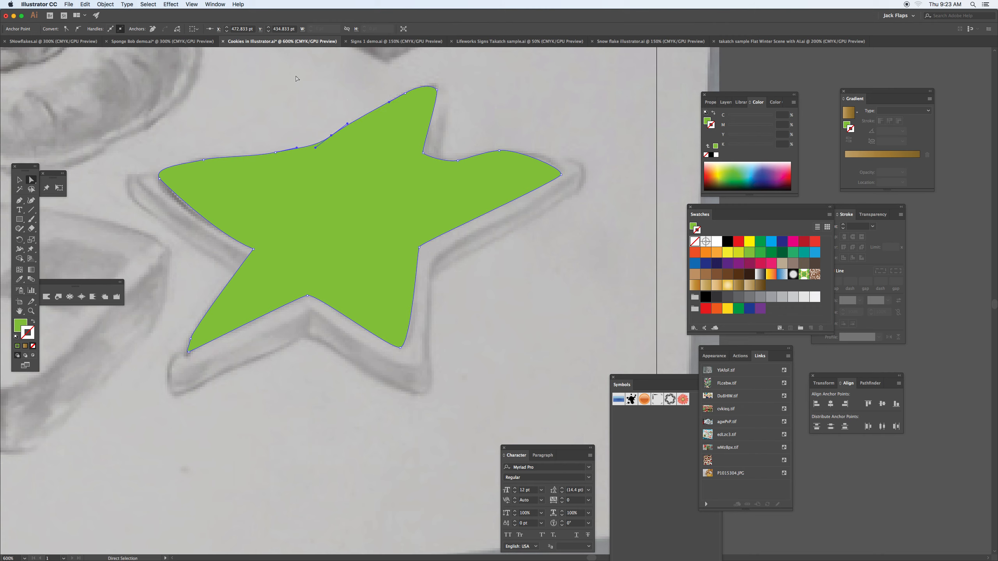
left_click(112, 4)
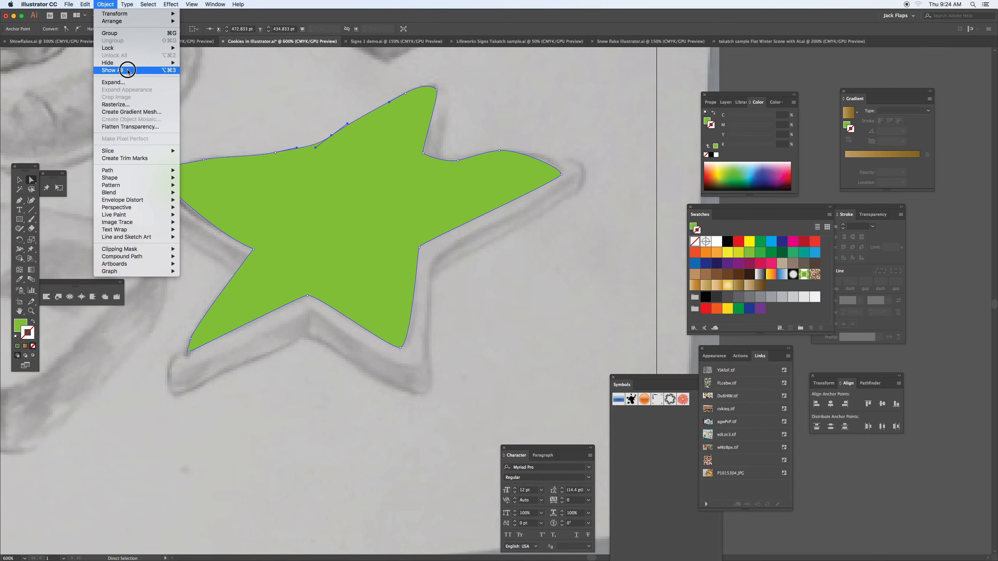
left_click(155, 67)
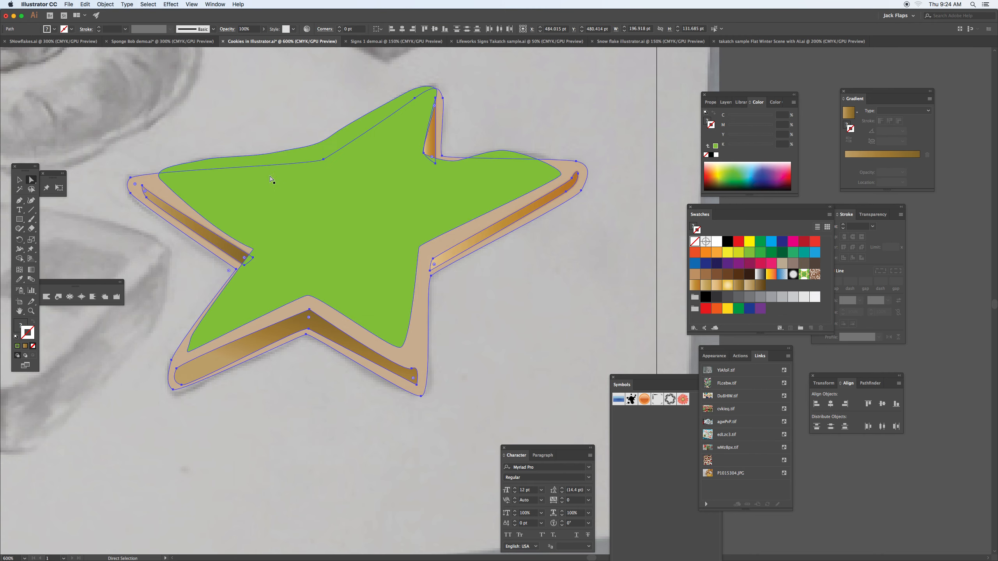
Adjust the anchor points along the icing's upper edges on the left and right arms to smooth the curves
left_click(222, 159)
left_click_drag(201, 160, 202, 157)
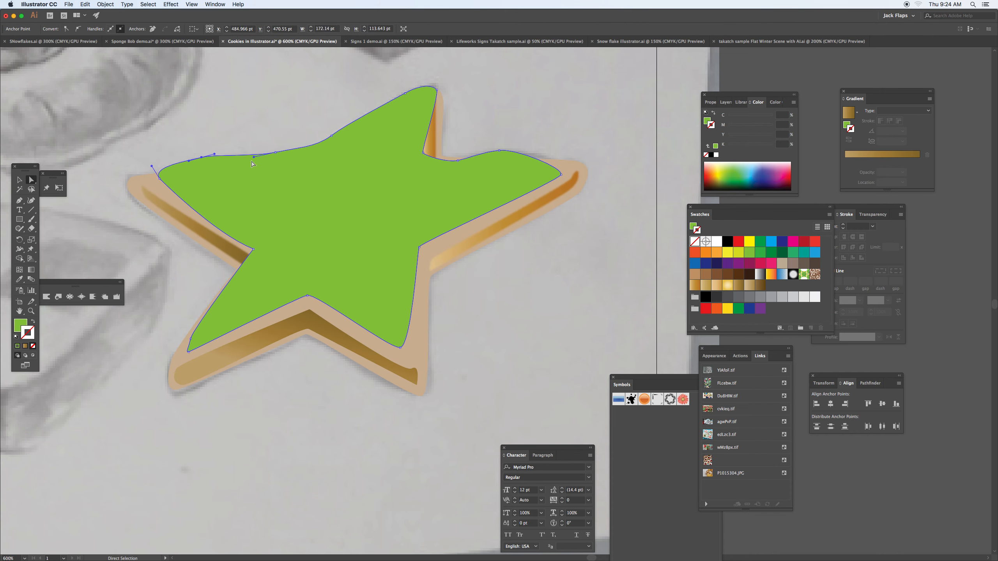
left_click_drag(277, 153, 277, 151)
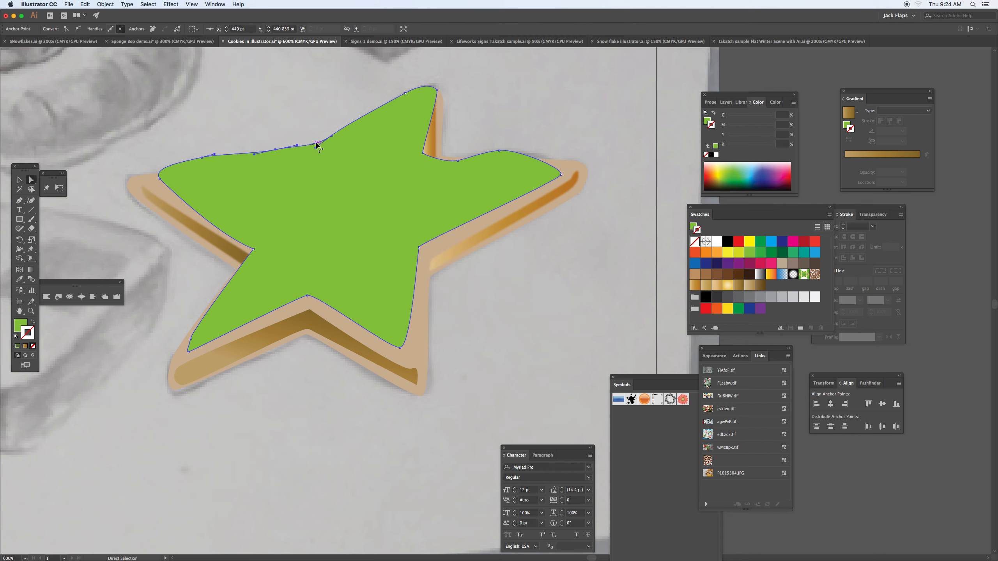
left_click(332, 134)
left_click_drag(458, 160, 504, 151)
left_click(458, 154)
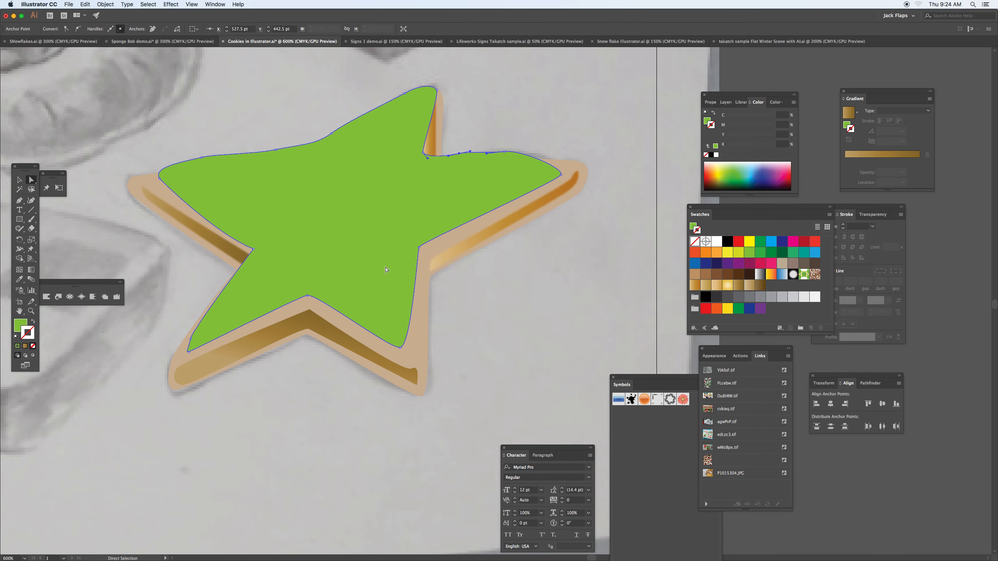
Lengthen the right curve handle at the icing's bottom notch with the Direct Selection tool
left_click(313, 302)
left_click_drag(317, 294, 332, 293)
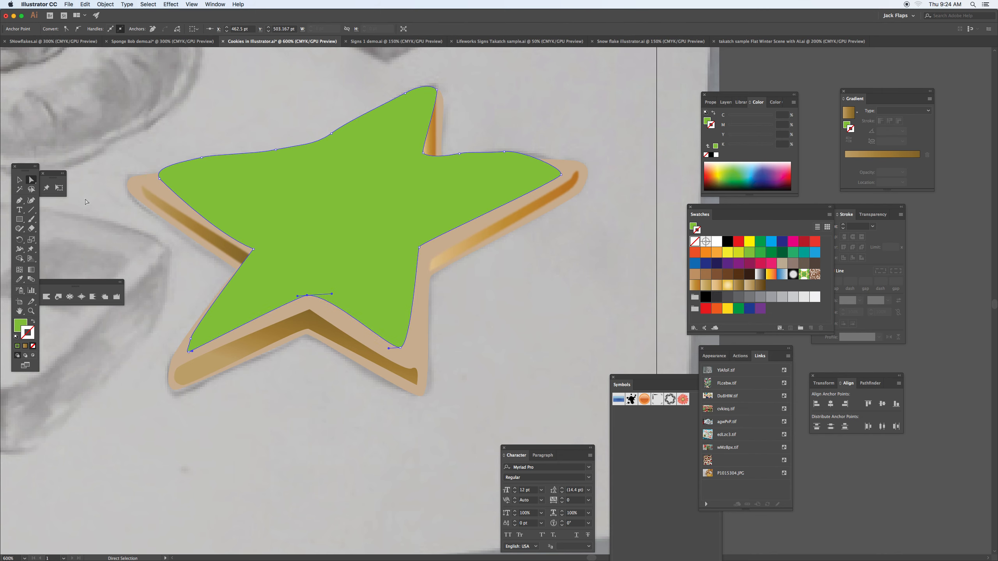
left_click(19, 199)
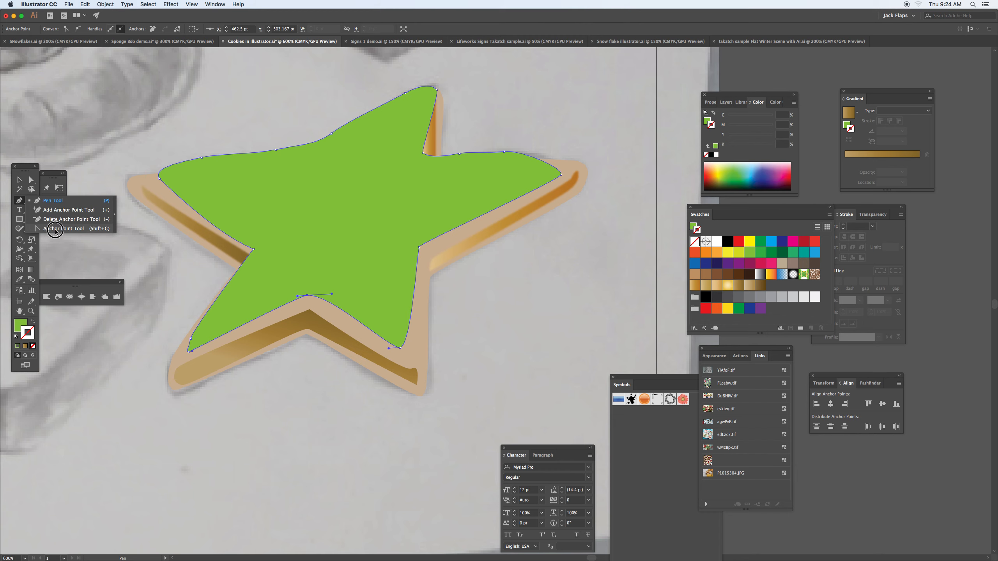
left_click(32, 179)
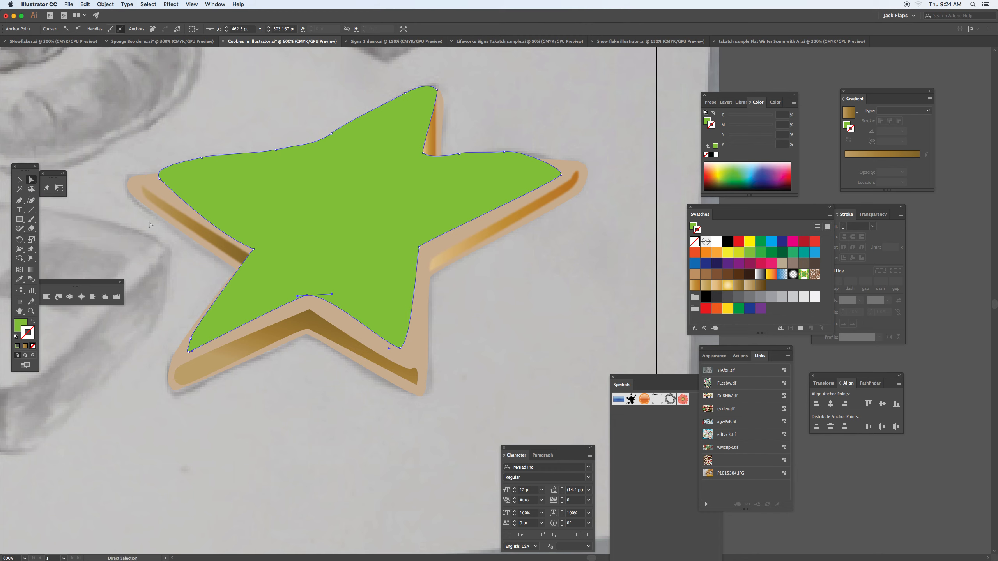
Offset the light green icing path inward by about 4 pt to create a smaller star inside it
left_click(287, 222)
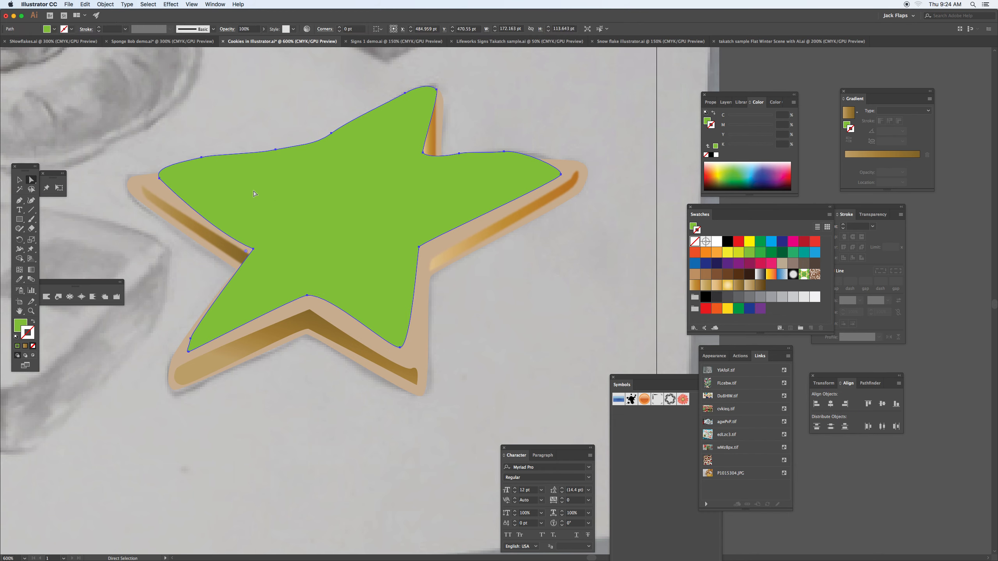
left_click(21, 180)
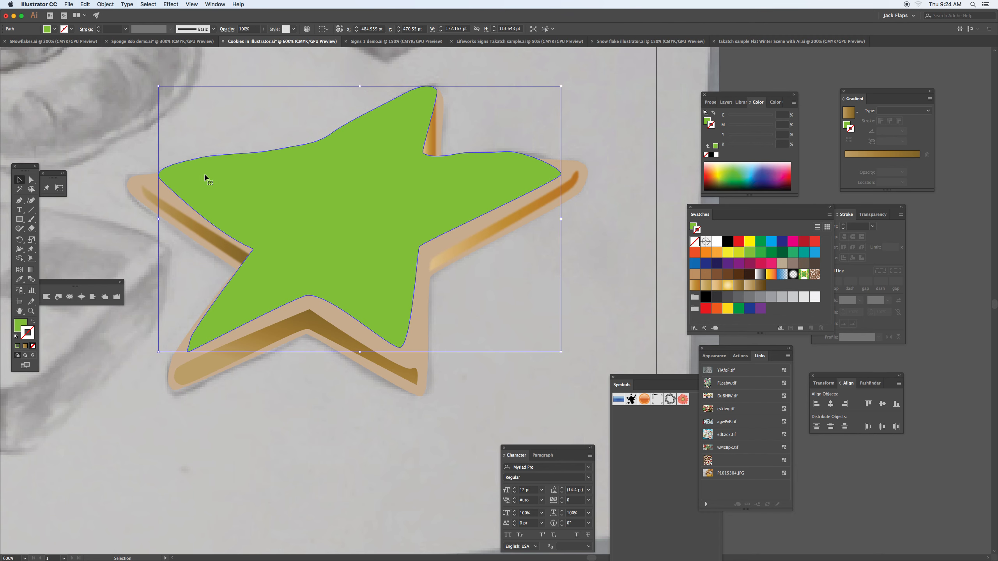
left_click(106, 5)
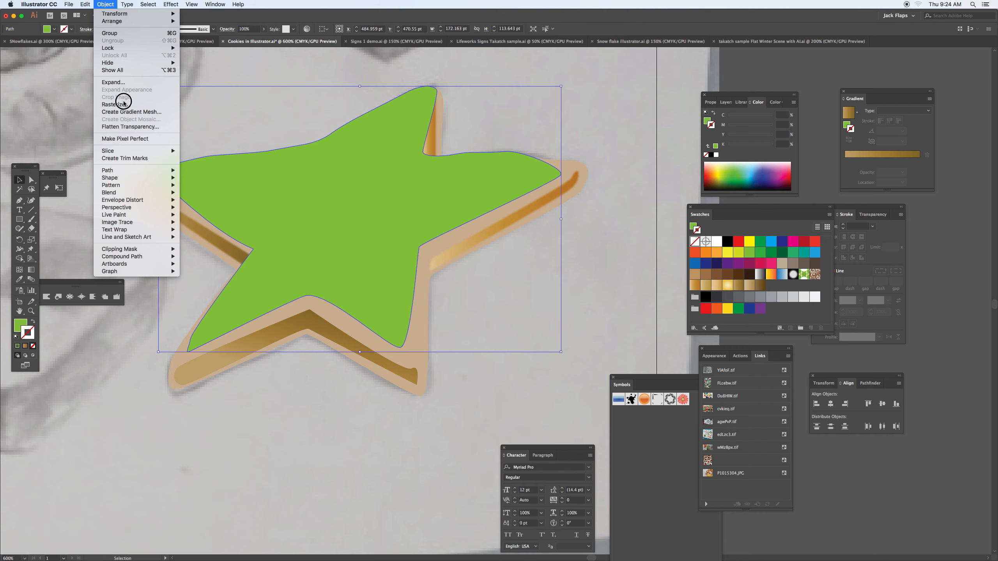
mouse_move(130, 194)
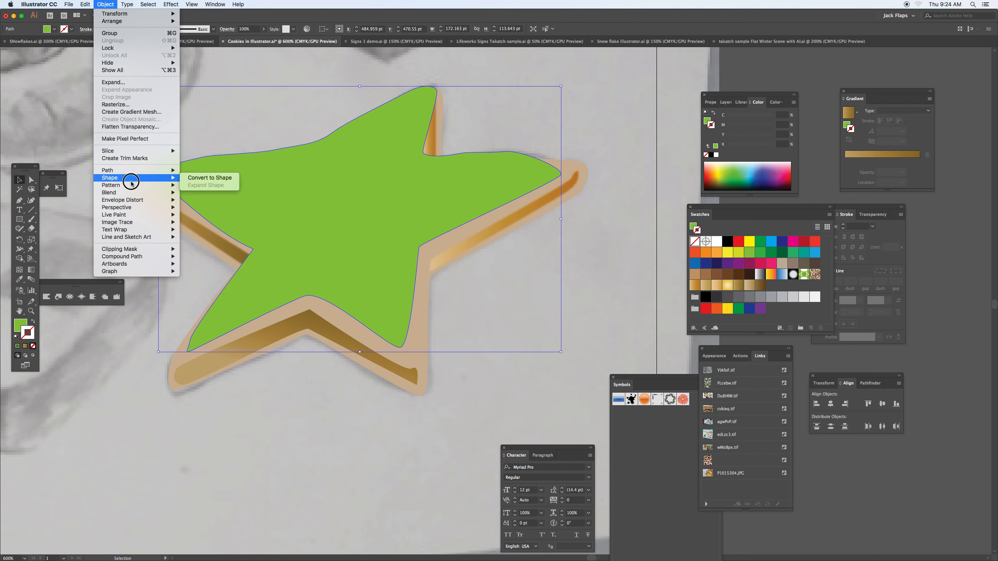
mouse_move(136, 171)
left_click(203, 197)
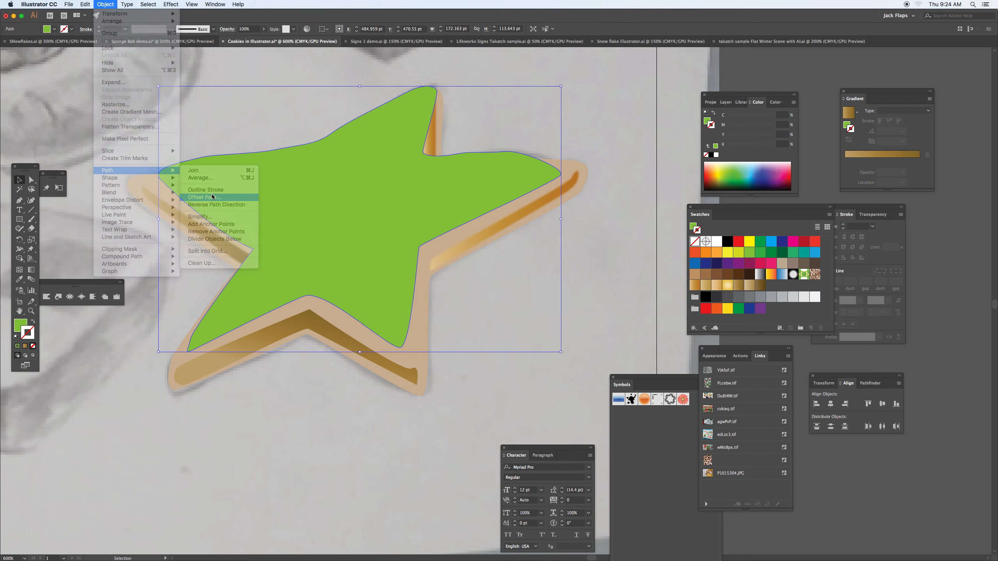
left_click(359, 217)
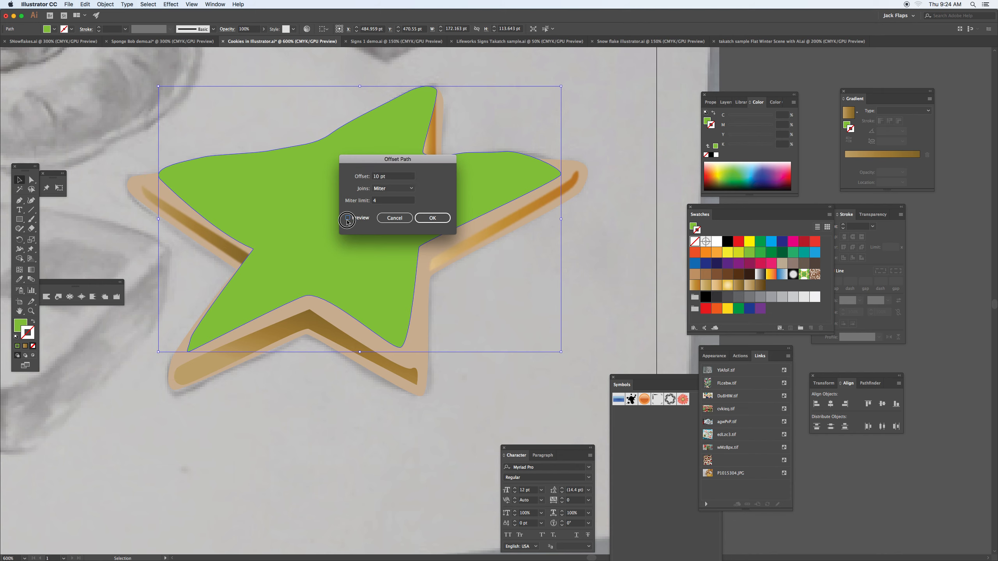
left_click(390, 177)
key("Down")
key("Down")
key("Down")
key("Down")
key("Down")
key("Down")
key("Down")
key("Down")
key("Down")
key("Down")
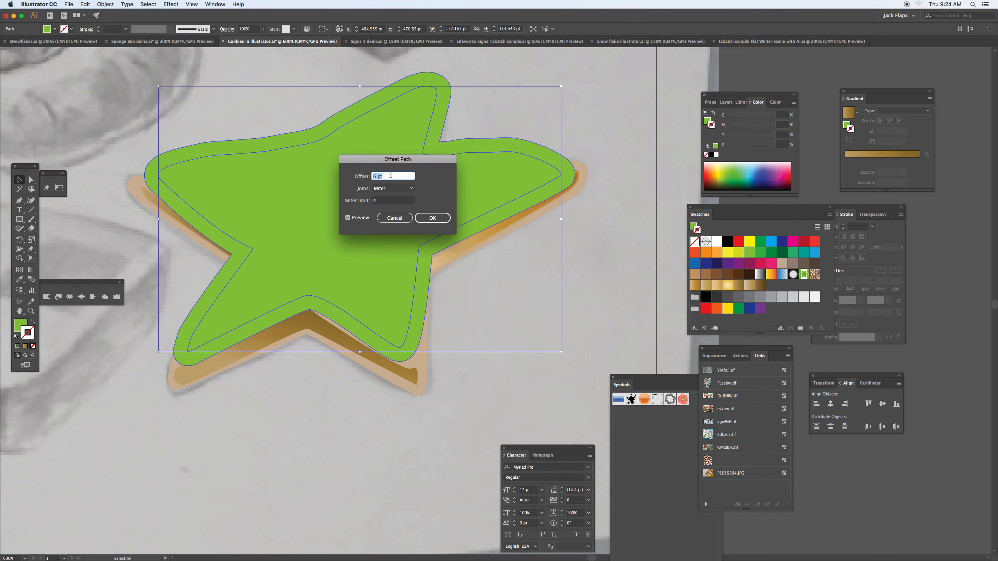
key("Down")
key("Down")
key("Down")
key("Down")
left_click(426, 220)
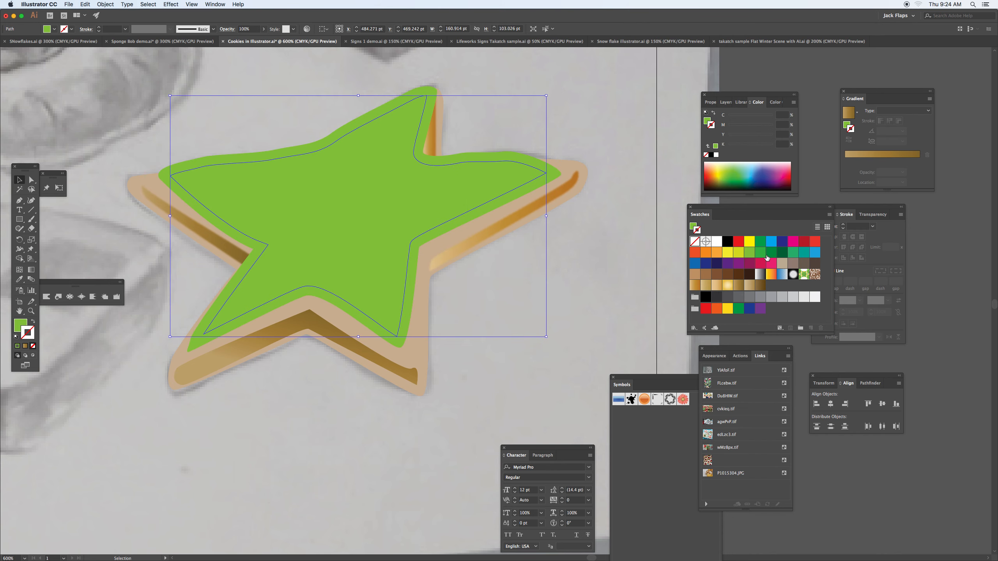
Fill the smaller inner star with the dark green swatch (C 85, M 10, Y 100, K 10) and no stroke
left_click(771, 254)
key("shift+x")
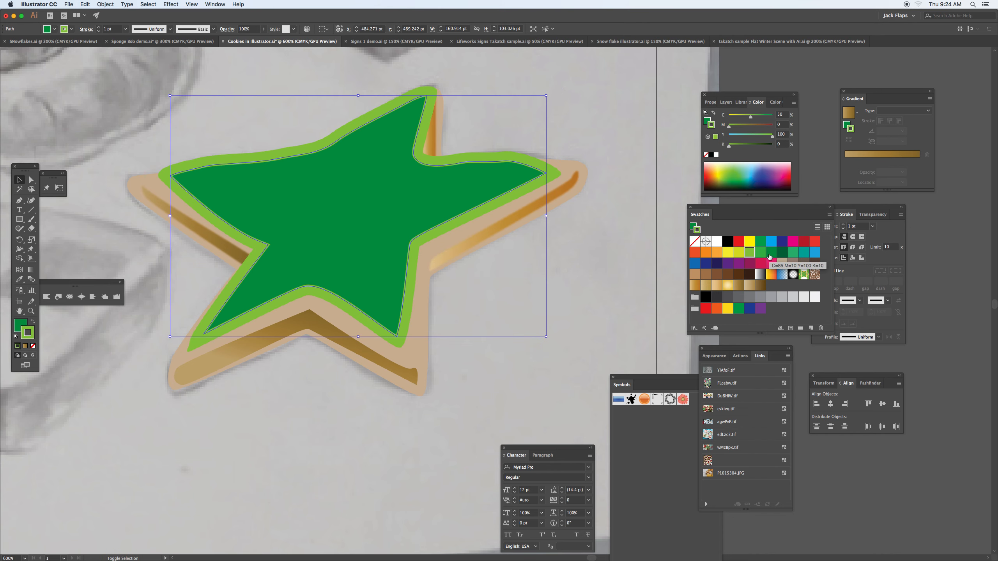
left_click(32, 346)
Duplicate the dark green star slightly up and right, and subtract the copy from the original with Minus Front to leave edge strips
left_click_drag(299, 227, 309, 216)
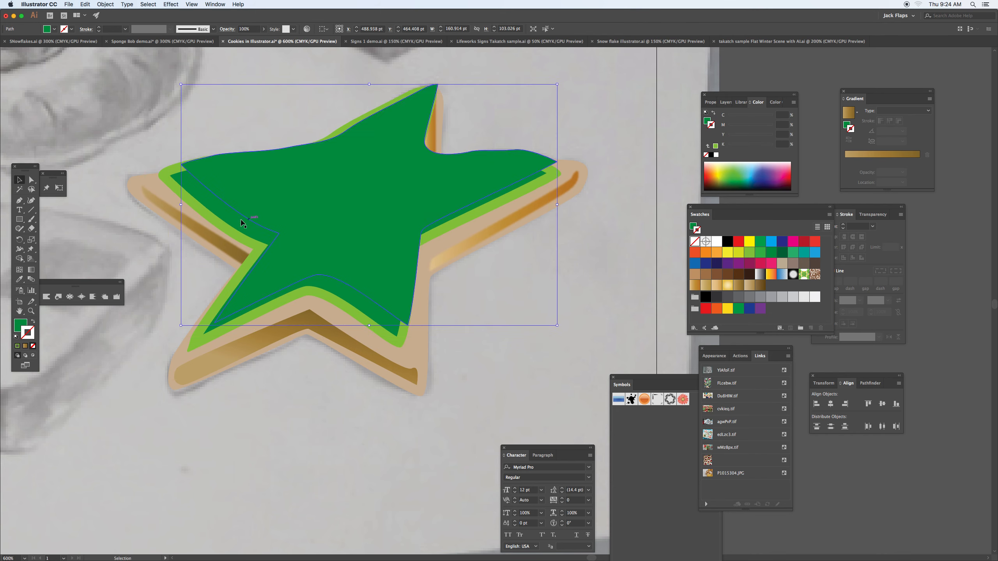
left_click(237, 225, "shift")
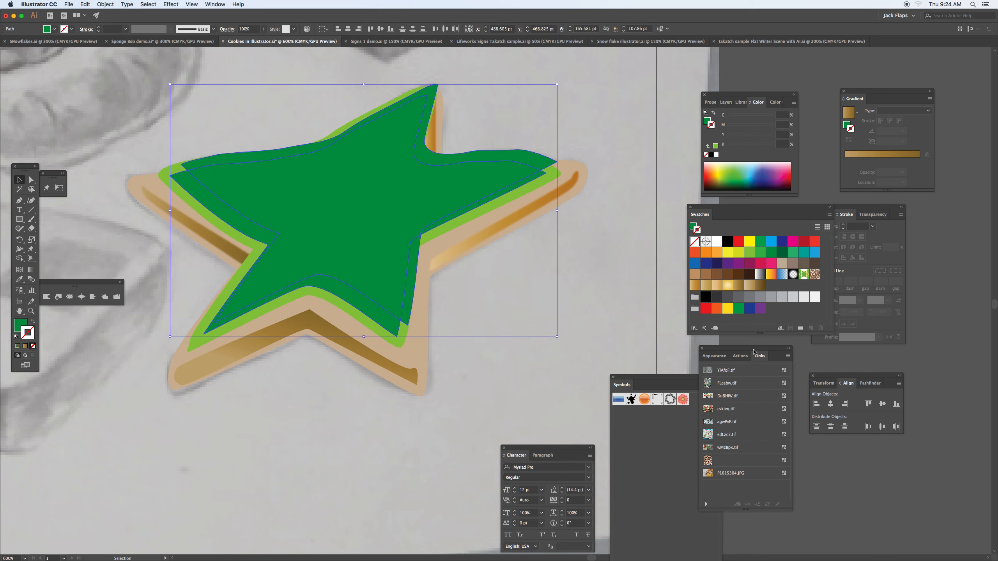
left_click(867, 383)
left_click_drag(867, 377, 538, 259)
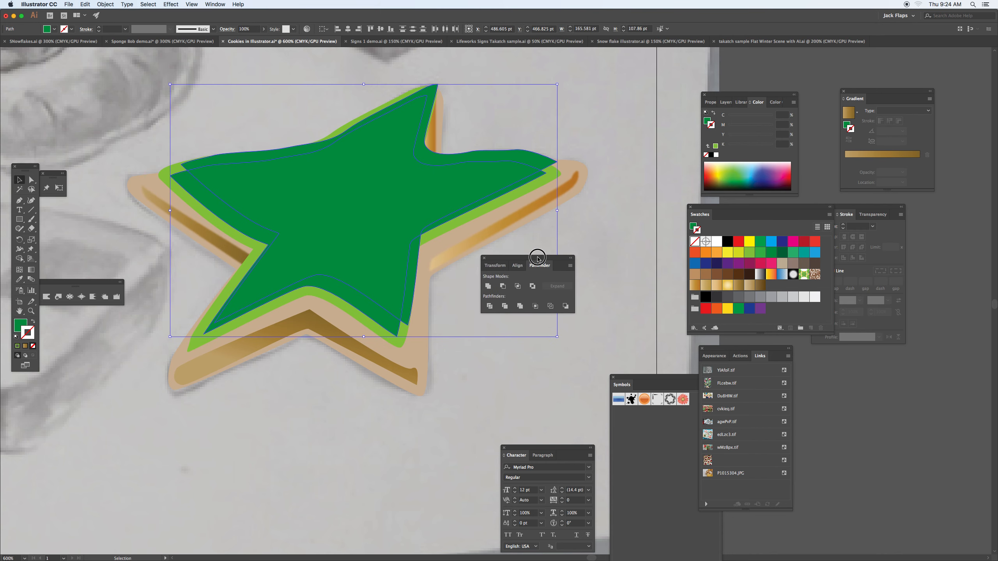
left_click(501, 286)
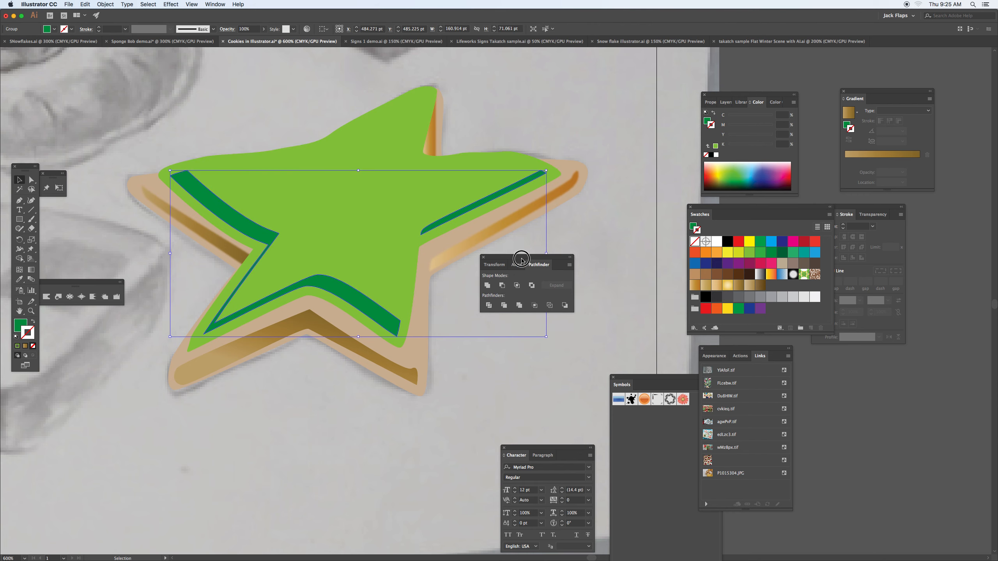
left_click_drag(519, 257, 611, 285)
Round the corners of the dark green shading strips to a radius of about 1.08 pt
left_click(31, 179)
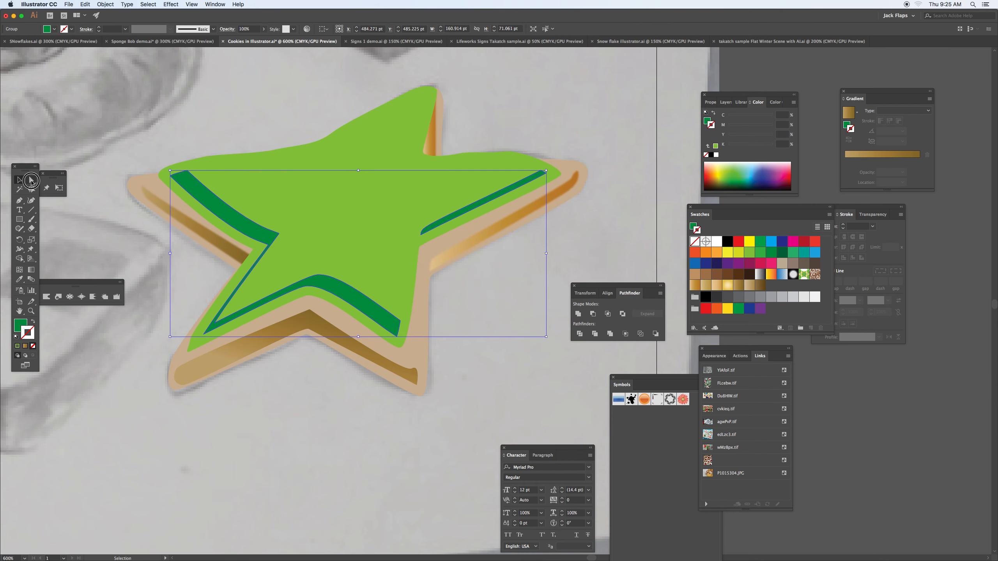
left_click(189, 180)
left_click_drag(186, 179, 190, 183)
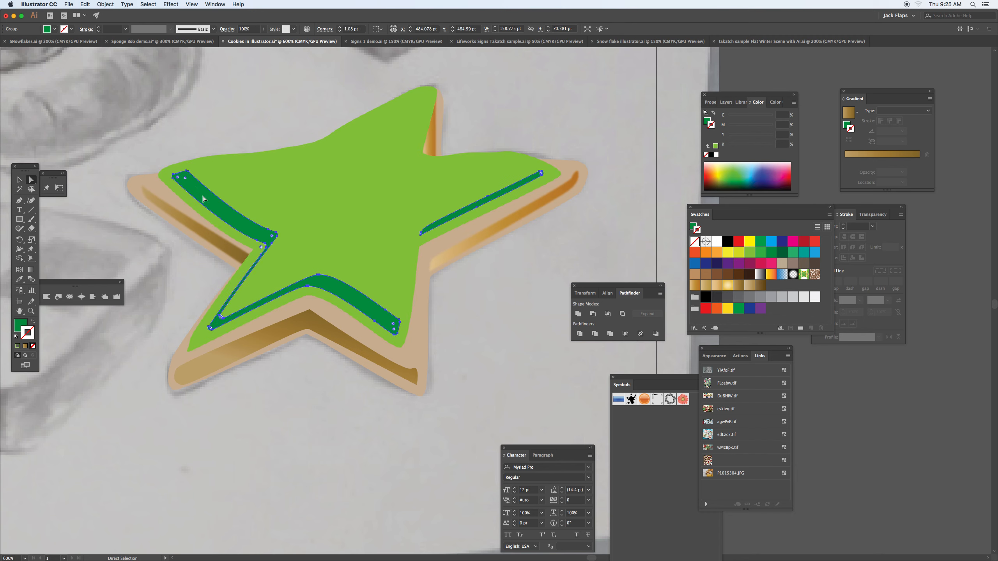
Apply the Gaussian Blur effect to the dark green shading strips and deselect them
left_click(171, 4)
left_click(173, 13)
left_click(169, 5)
left_click(165, 101)
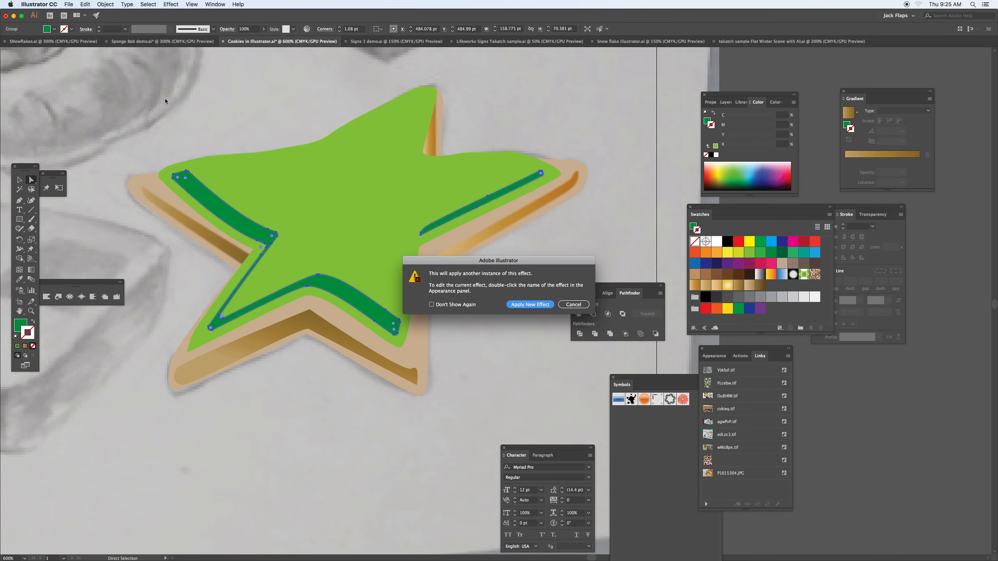
left_click(525, 305)
left_click(227, 141)
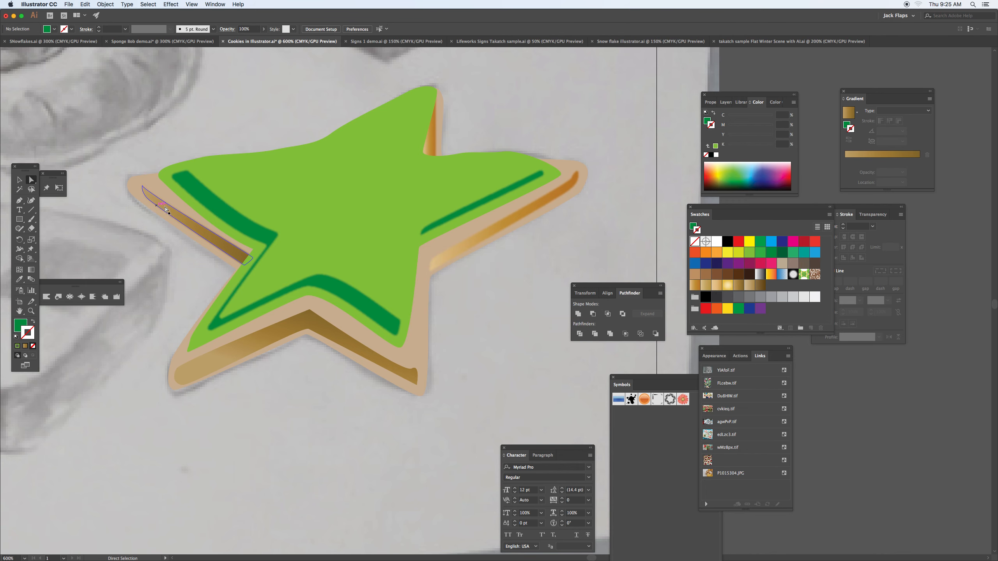
Select the dark green shading strips on the icing and open the Foliage gradient swatch library
key("v")
key("super+z")
left_click(212, 211)
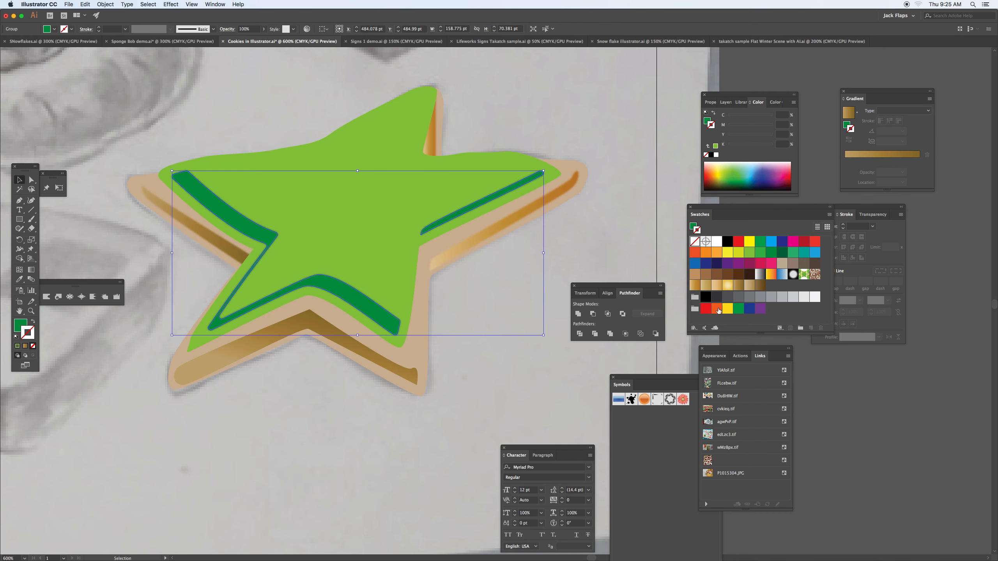
left_click(697, 329)
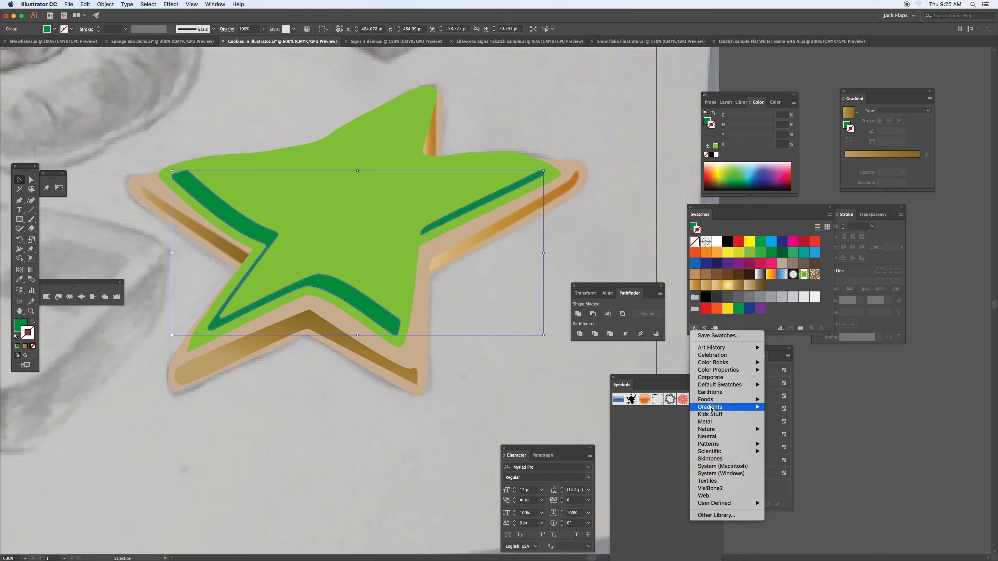
mouse_move(748, 409)
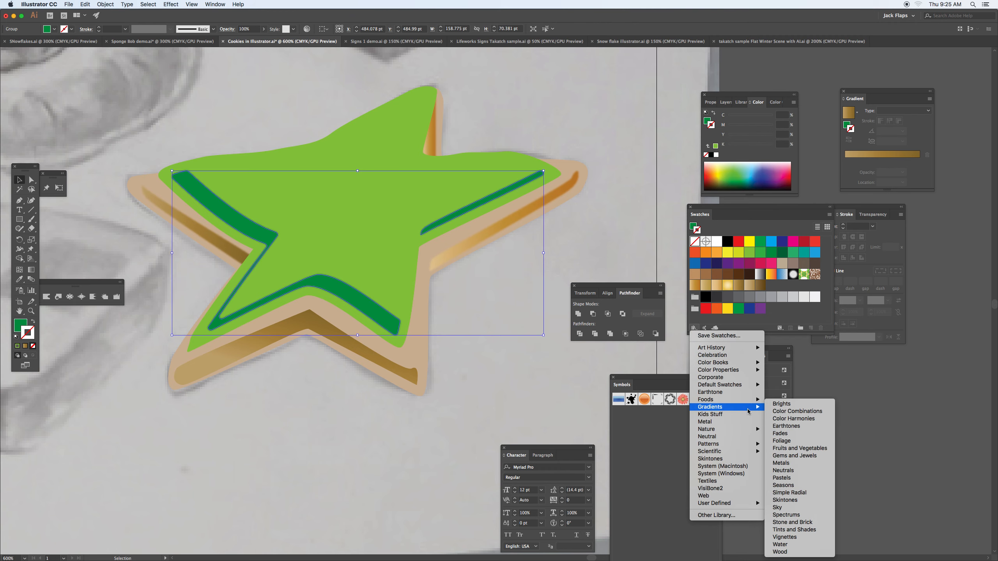
left_click(794, 442)
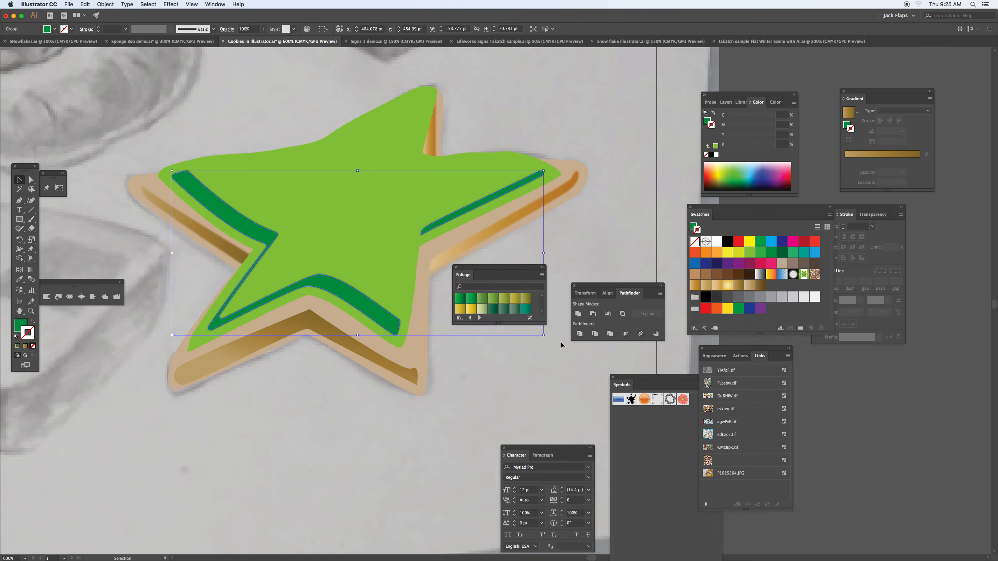
Apply the first green gradient of the Foliage library to the shading strips, deselect them and move the library clear of the star
left_click(472, 300)
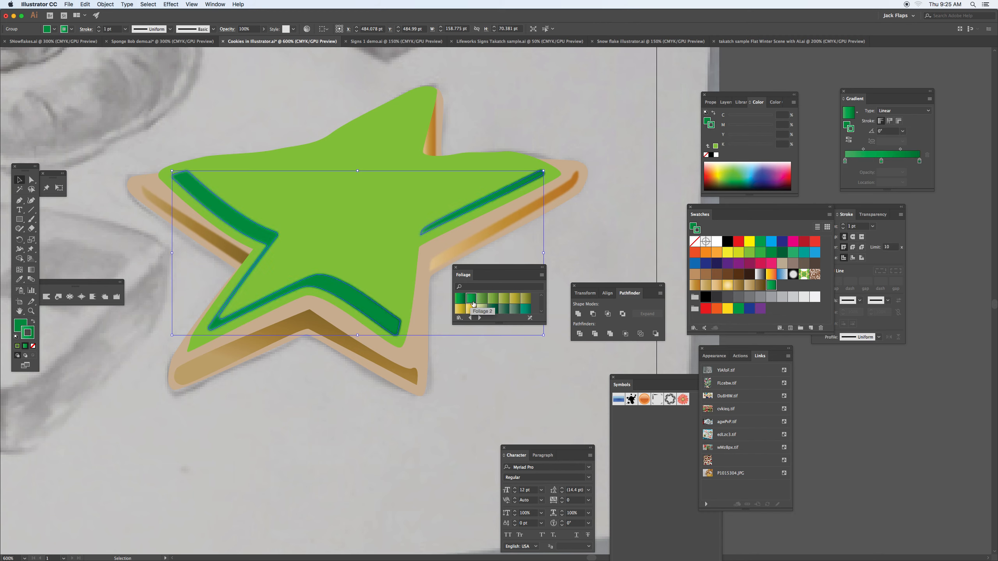
left_click(473, 305)
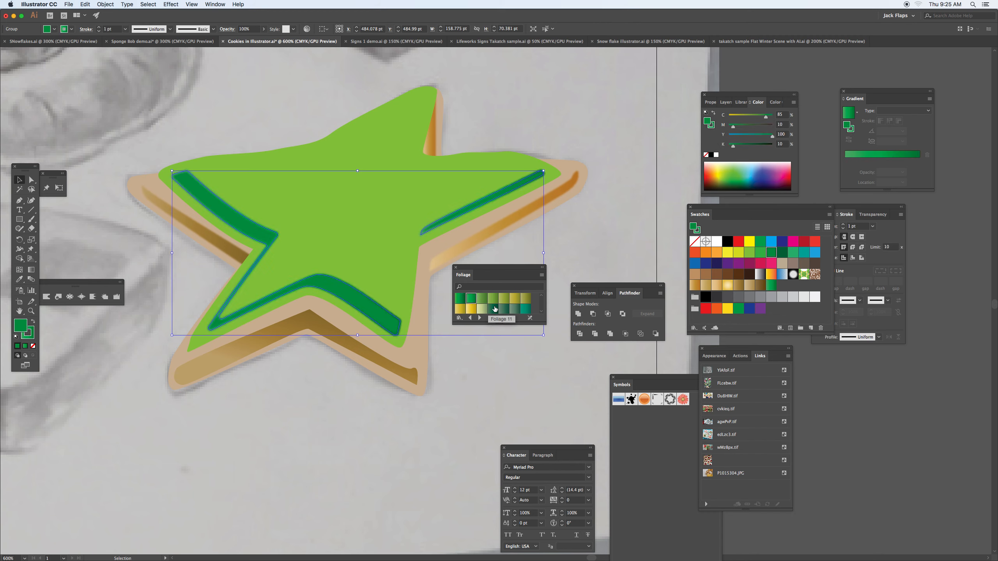
left_click(460, 300)
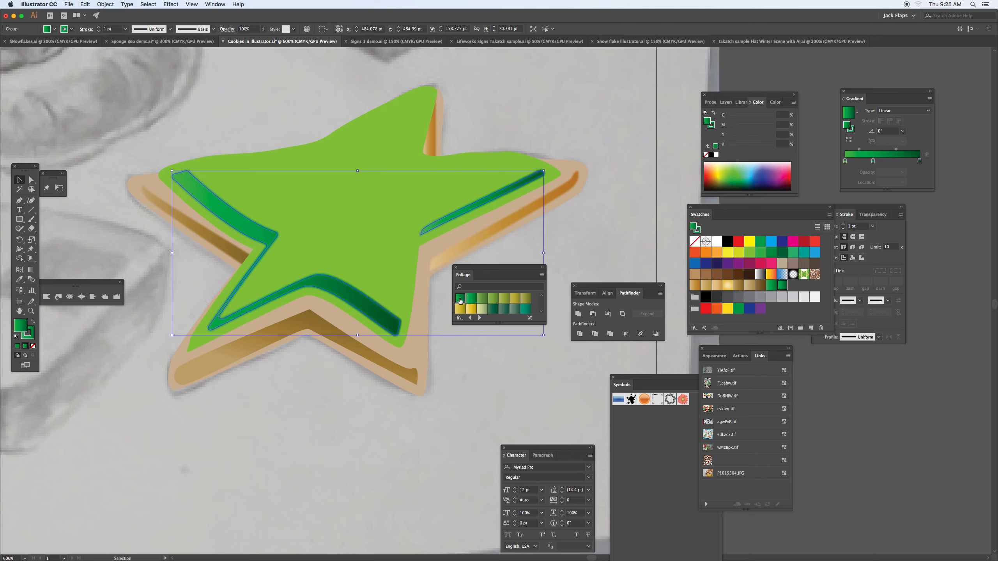
left_click(118, 156)
left_click_drag(482, 268, 584, 233)
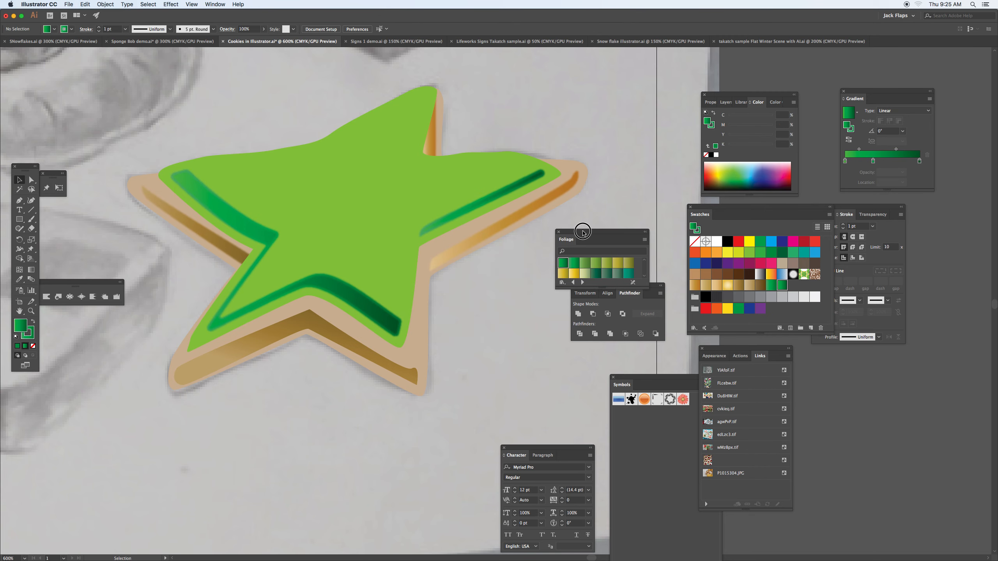
Redirect the strips' gradient to run upward at about 96.7° with the Gradient tool, remove their stroke and deselect them
left_click(388, 321)
key("g")
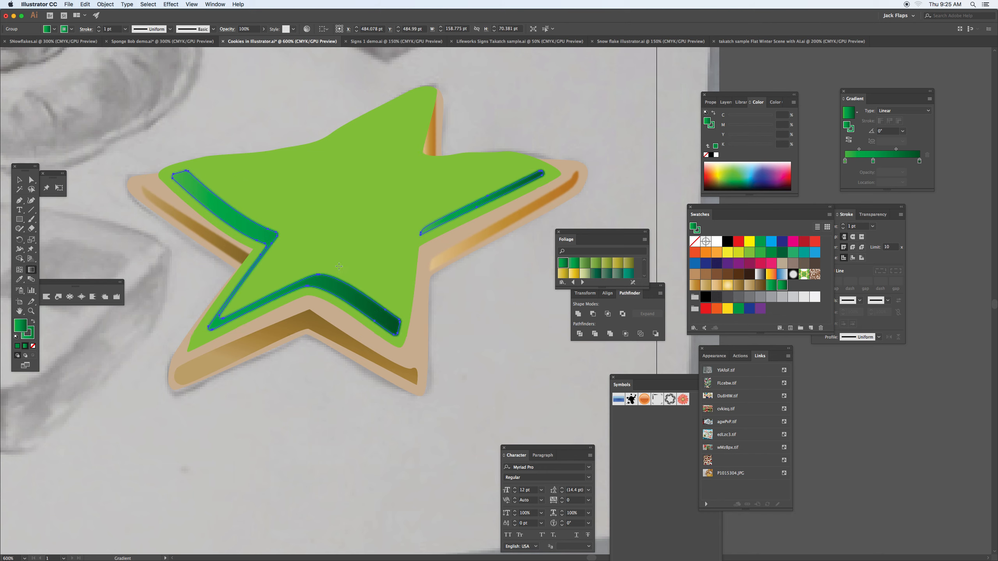
left_click_drag(295, 276, 349, 175)
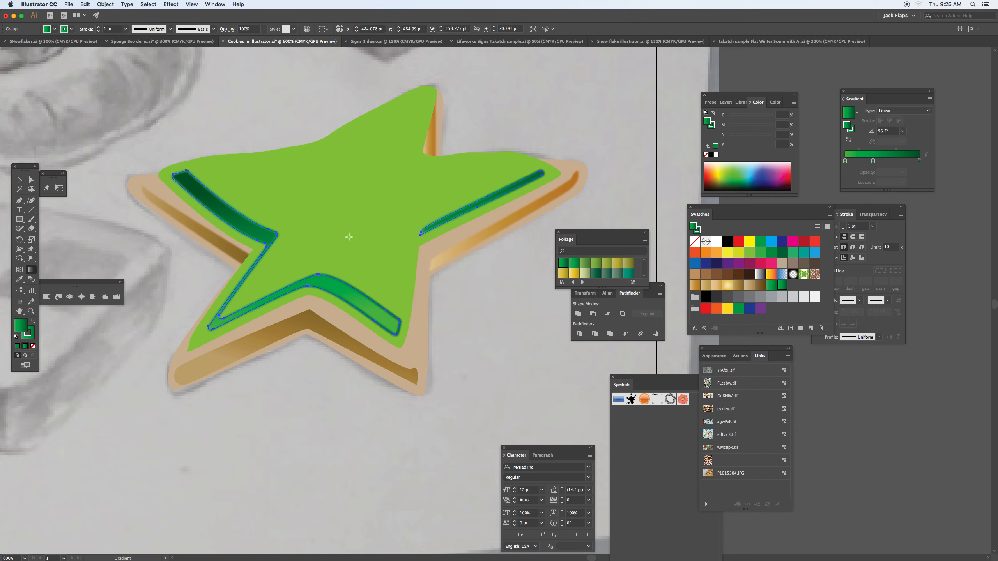
left_click(33, 346)
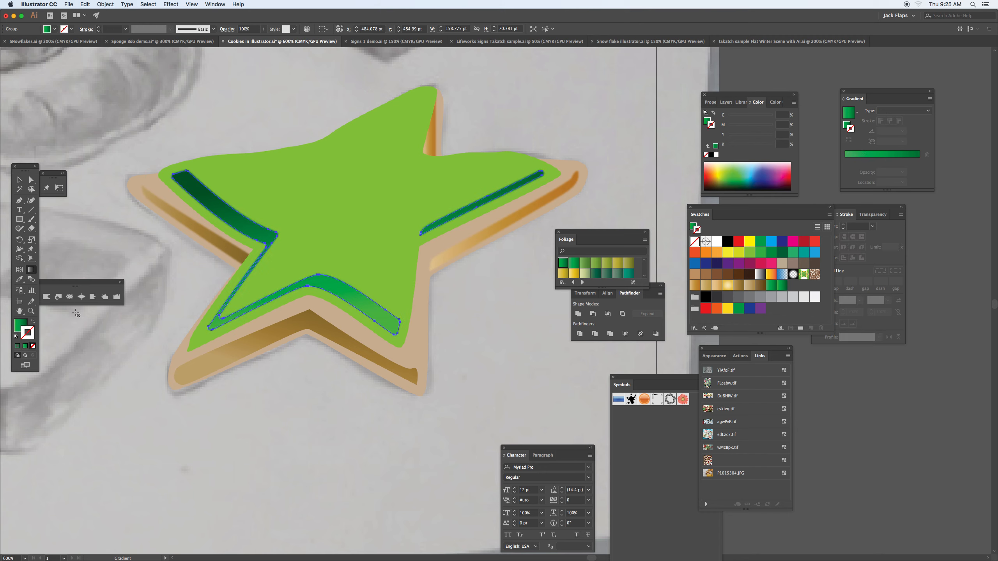
left_click(19, 180)
left_click(77, 189)
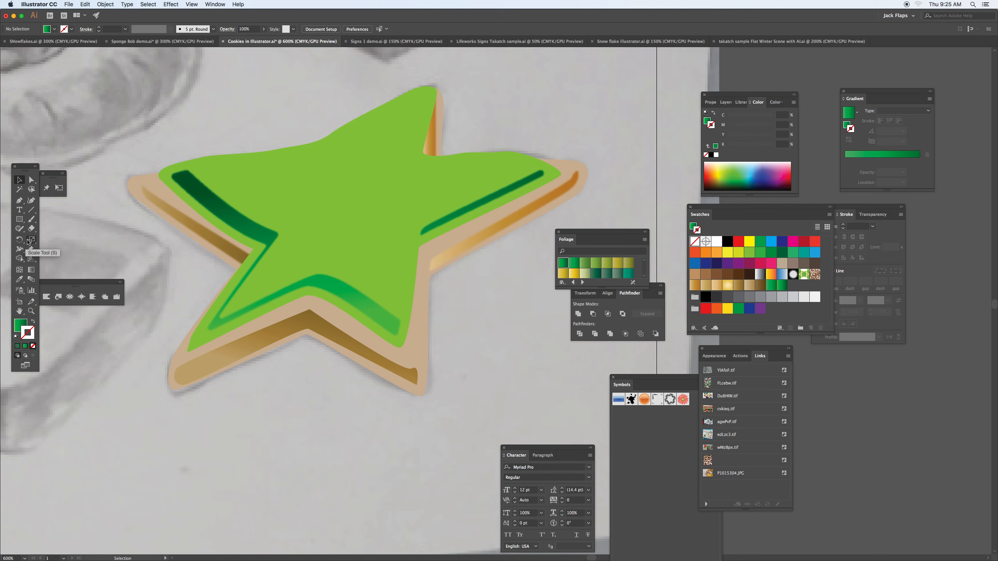
left_click(21, 260)
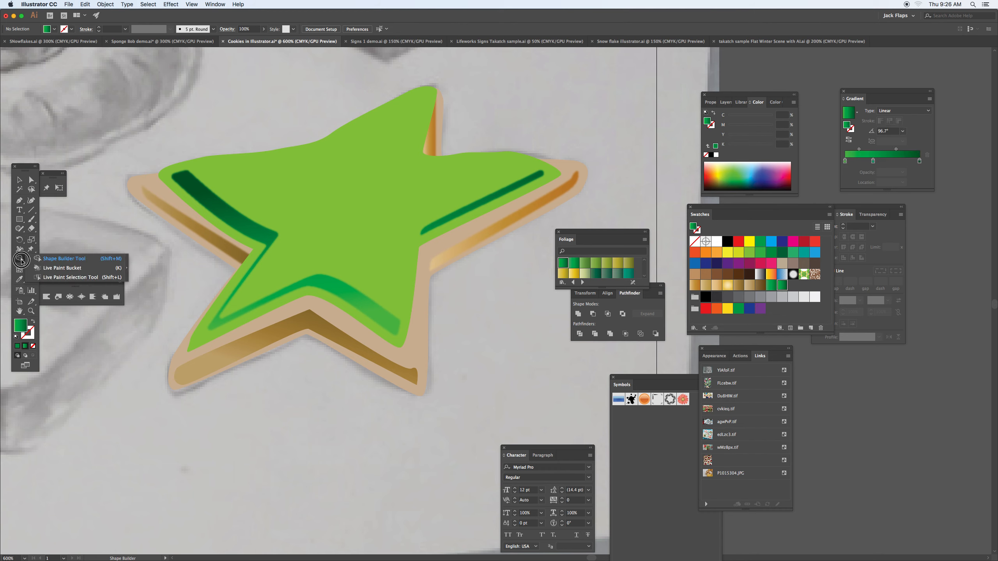
left_click(18, 251)
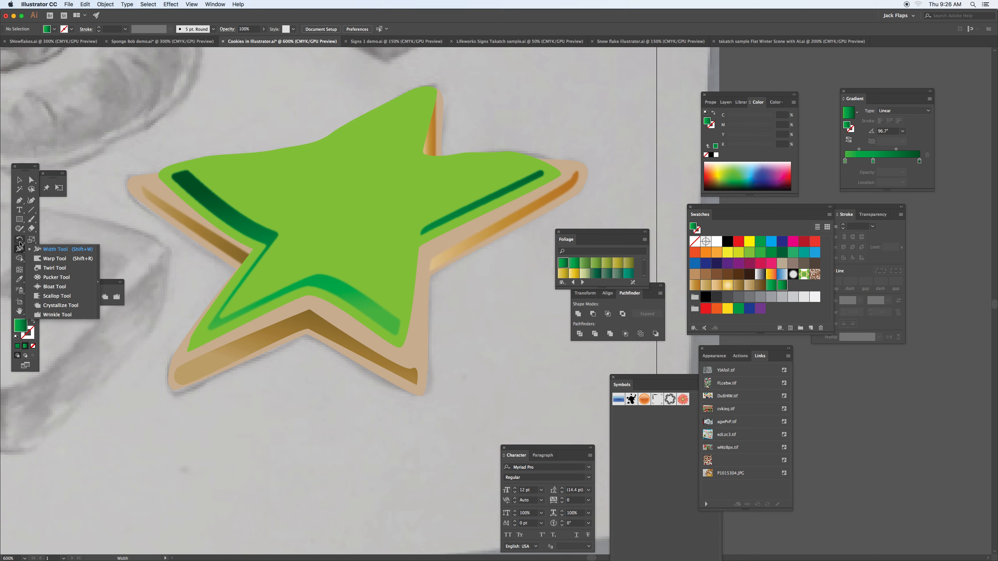
left_click(19, 230)
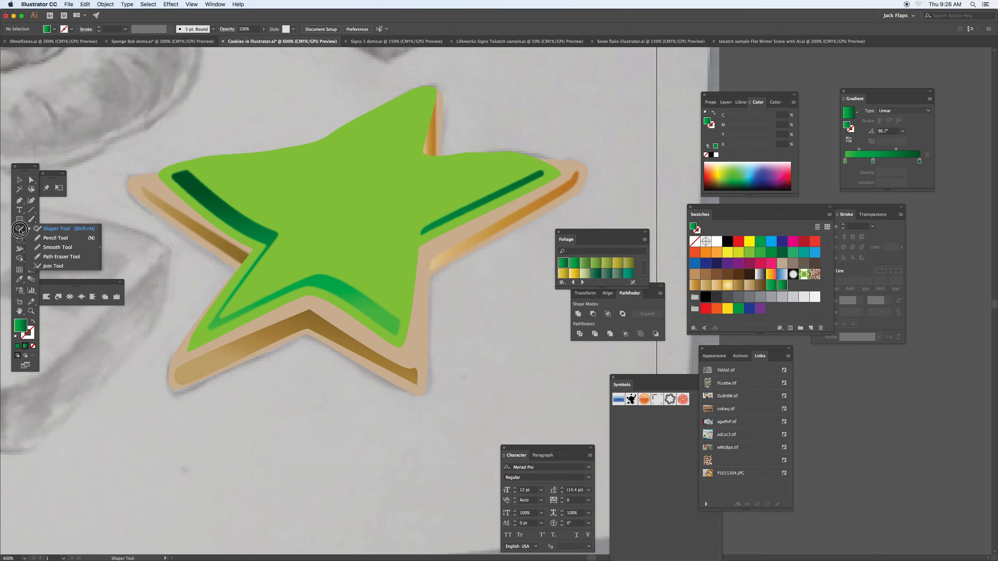
left_click(21, 221)
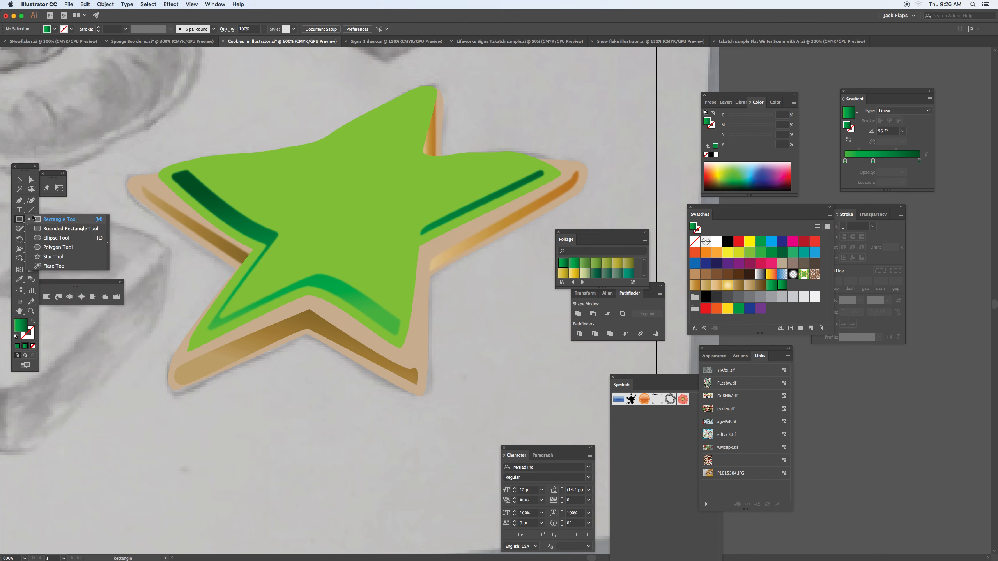
left_click(47, 203)
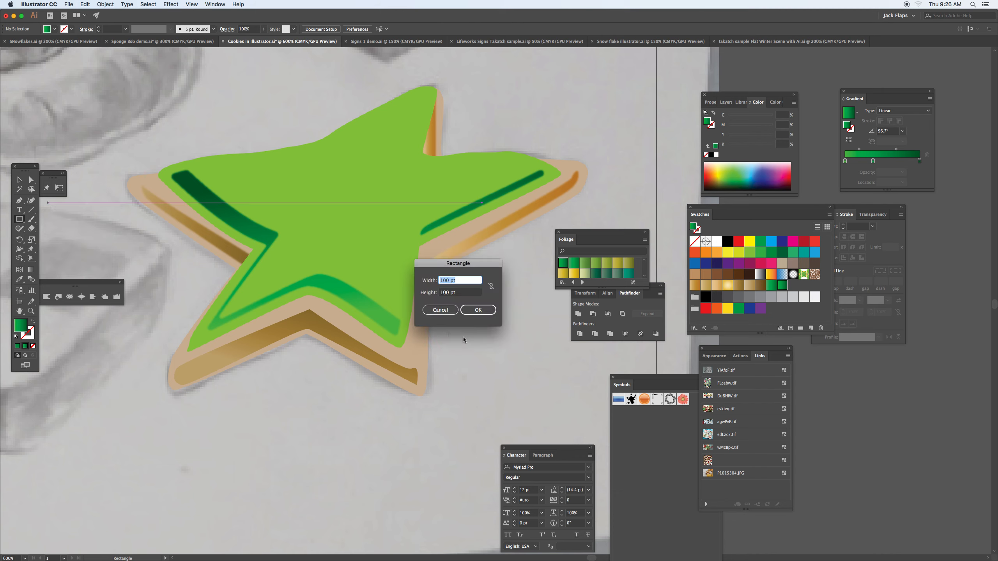
left_click(440, 310)
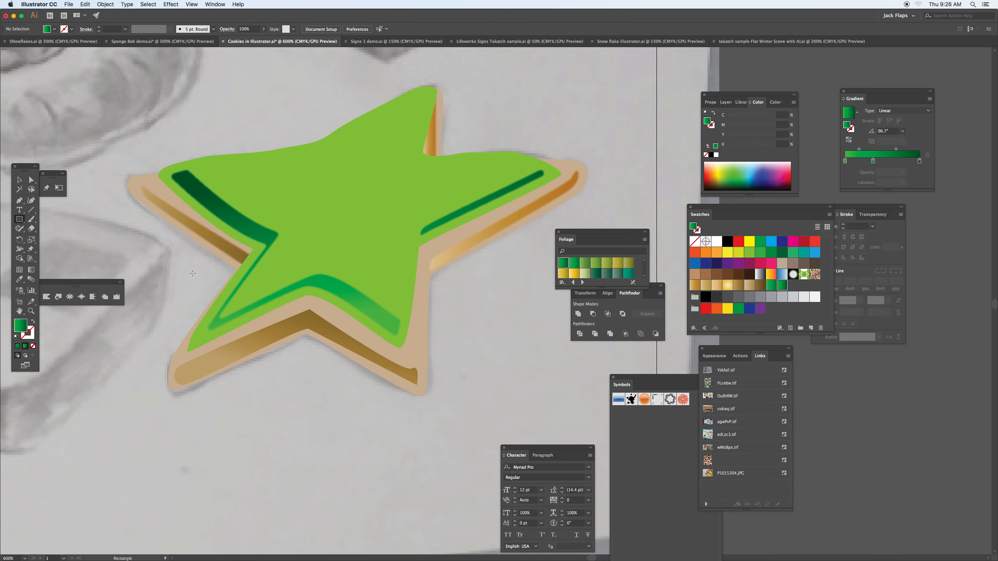
left_click(33, 220)
left_click(59, 225)
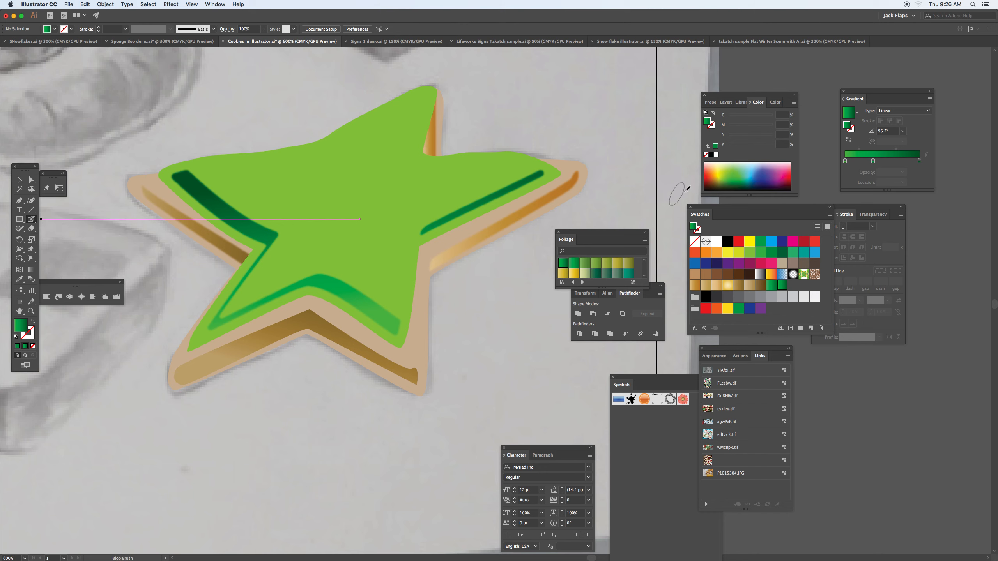
left_click(751, 255)
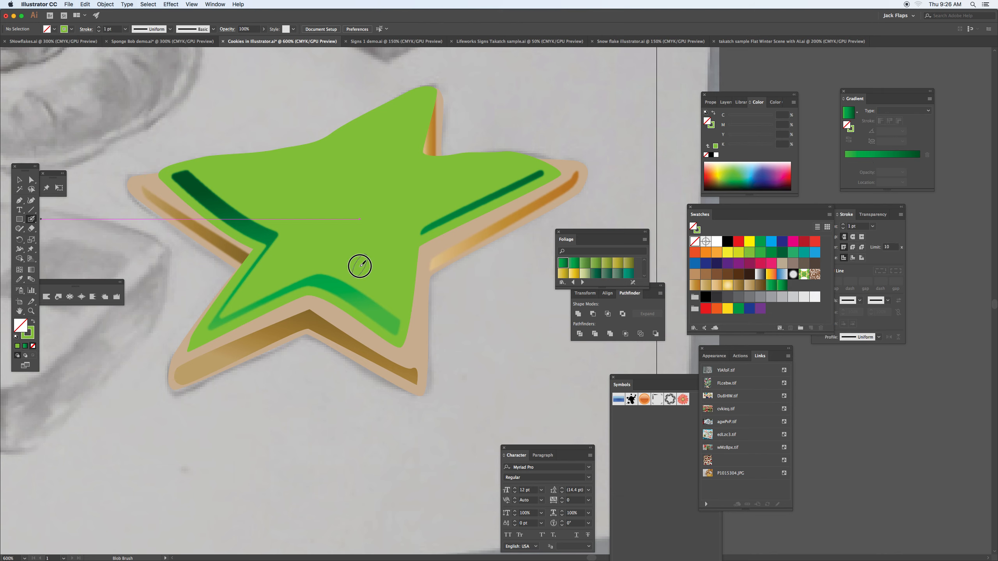
left_click(716, 241)
key("slash")
key("x")
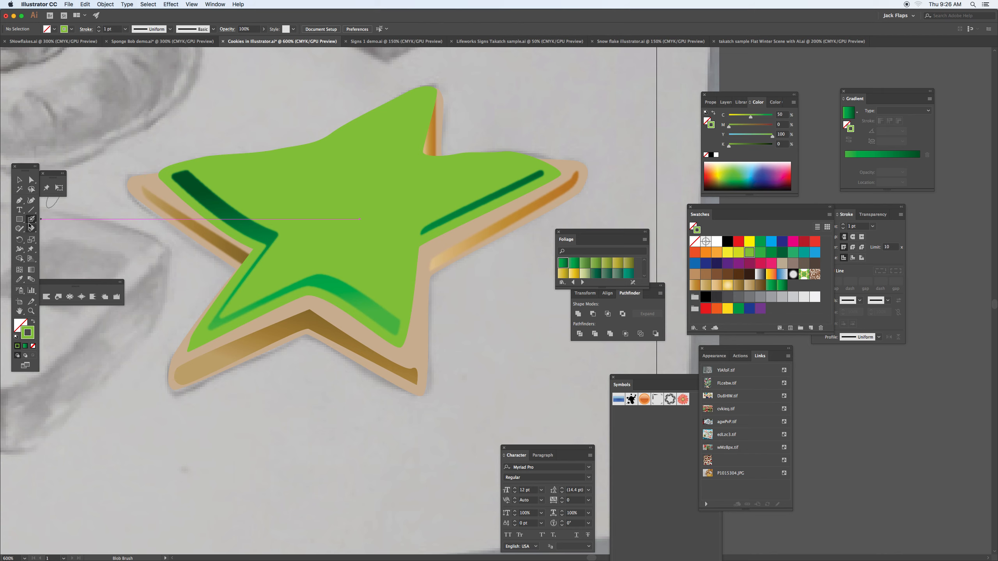
Draw a closed curved highlight with the Pen tool on the icing's lower right arm, filled yellow-green (C 20, M 0, Y 100, K 0) without a stroke
left_click(19, 200)
mouse_move(363, 280)
left_mouse_down()
mouse_move(396, 291)
mouse_move(402, 258)
mouse_move(362, 292)
left_mouse_up()
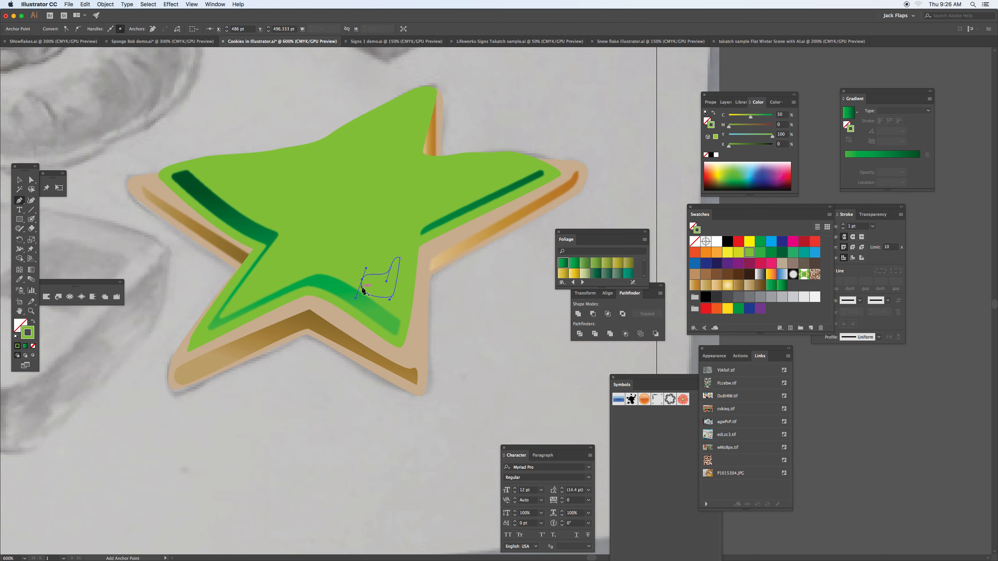
left_click(714, 242)
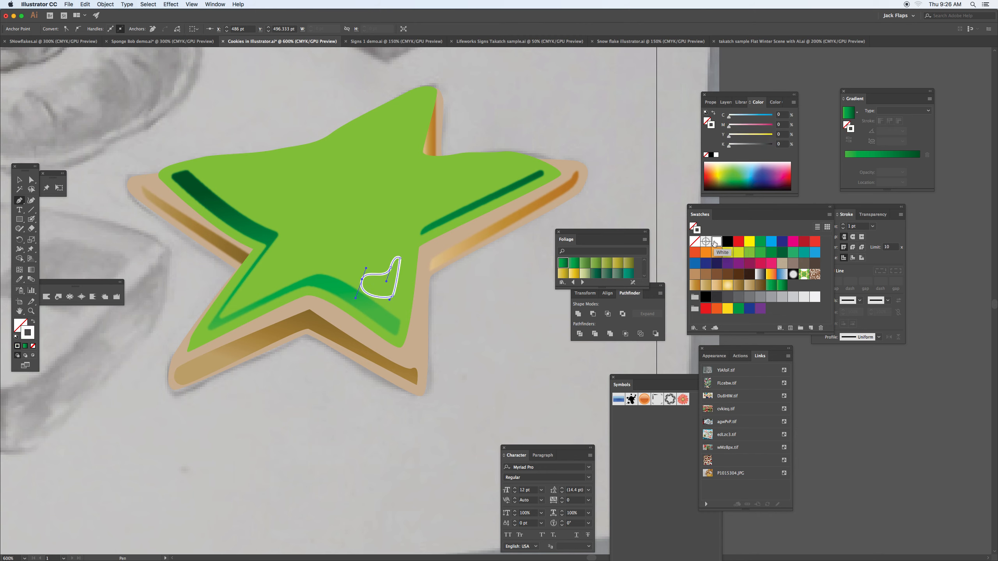
key("shift+x")
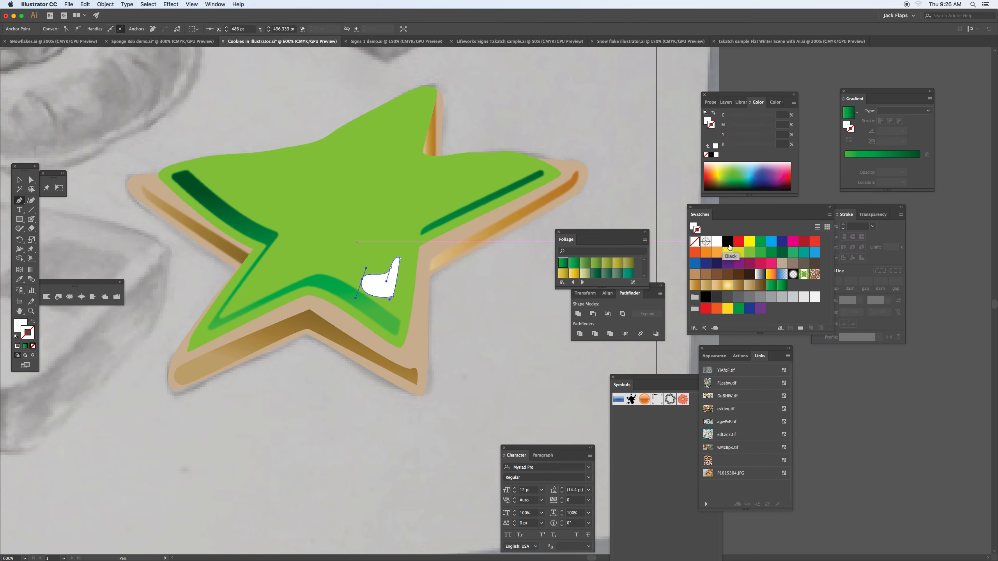
left_click(748, 253)
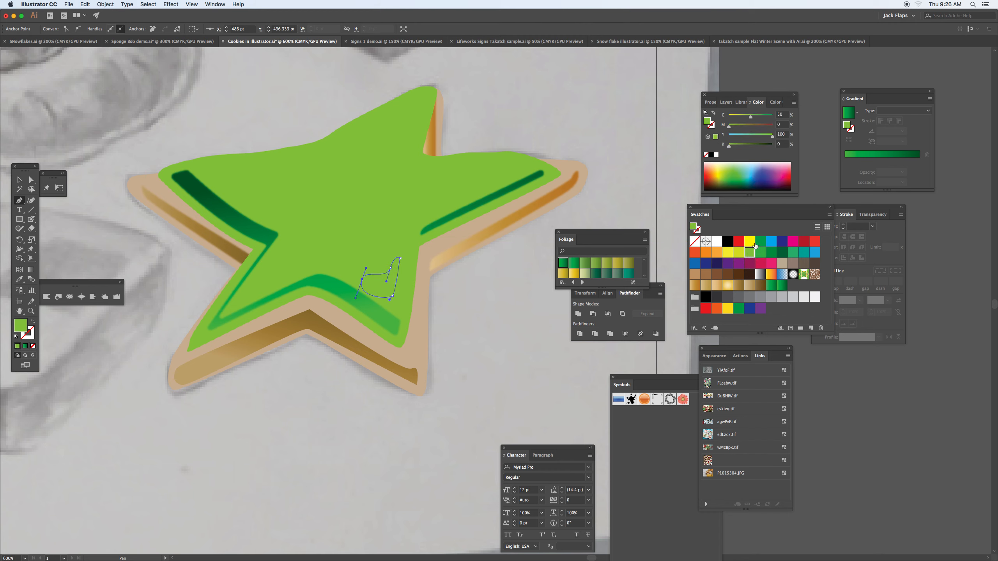
left_click(728, 253)
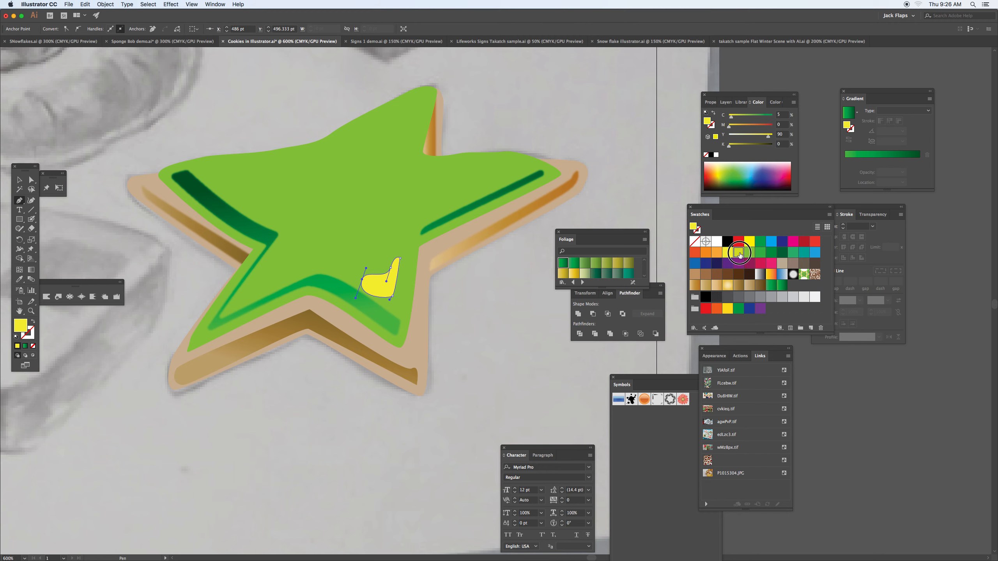
left_click(738, 253)
Apply the Gaussian Blur effect to the yellow-green highlight shape
left_click(18, 180)
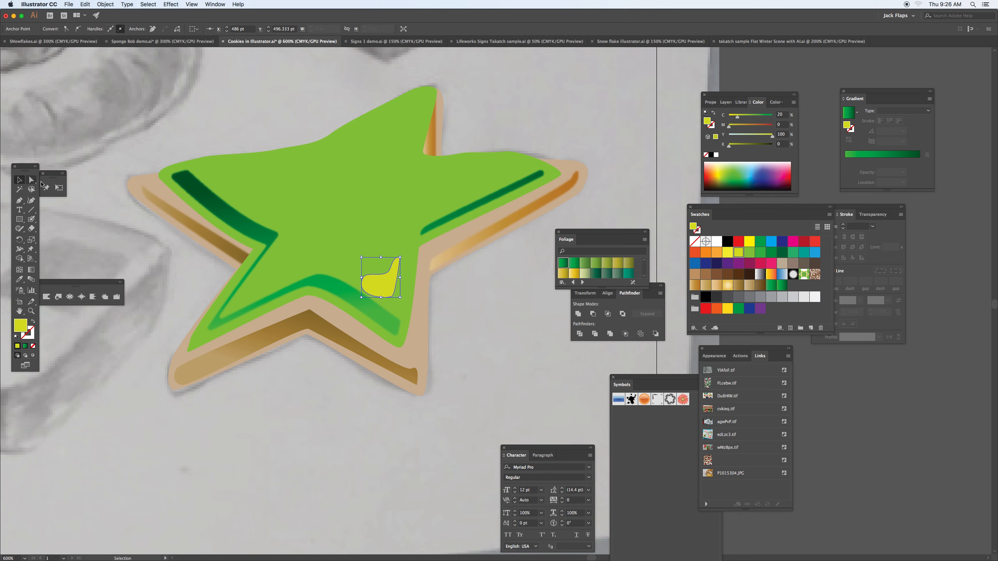
left_click(171, 4)
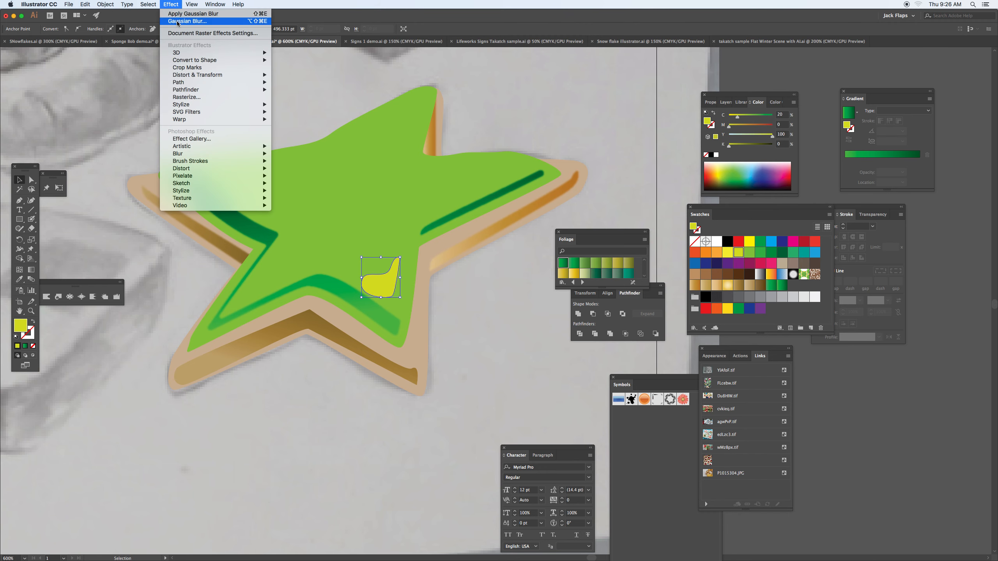
left_click(179, 15)
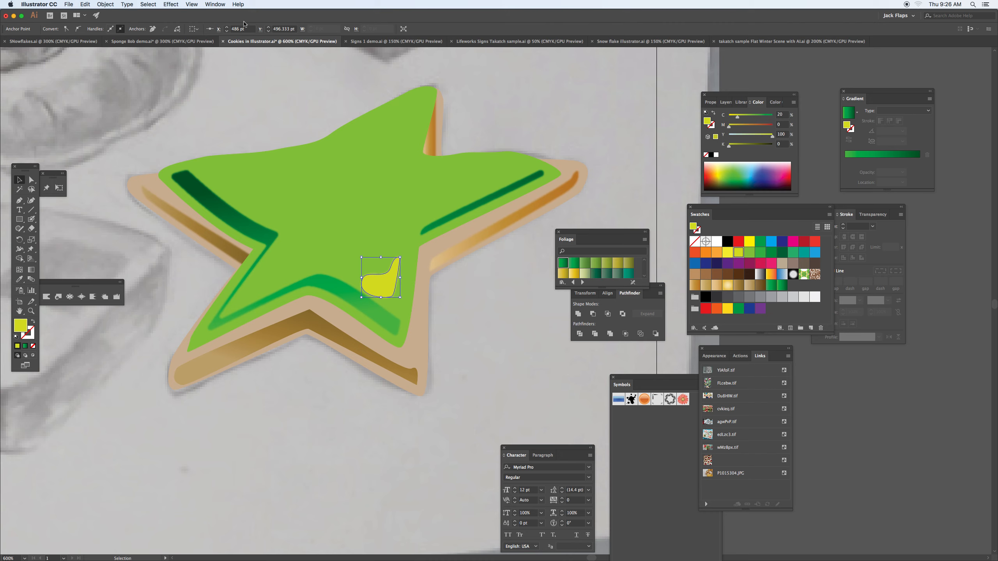
Show the transparency settings beside the star and lower the highlight's opacity to 42%
left_click(216, 5)
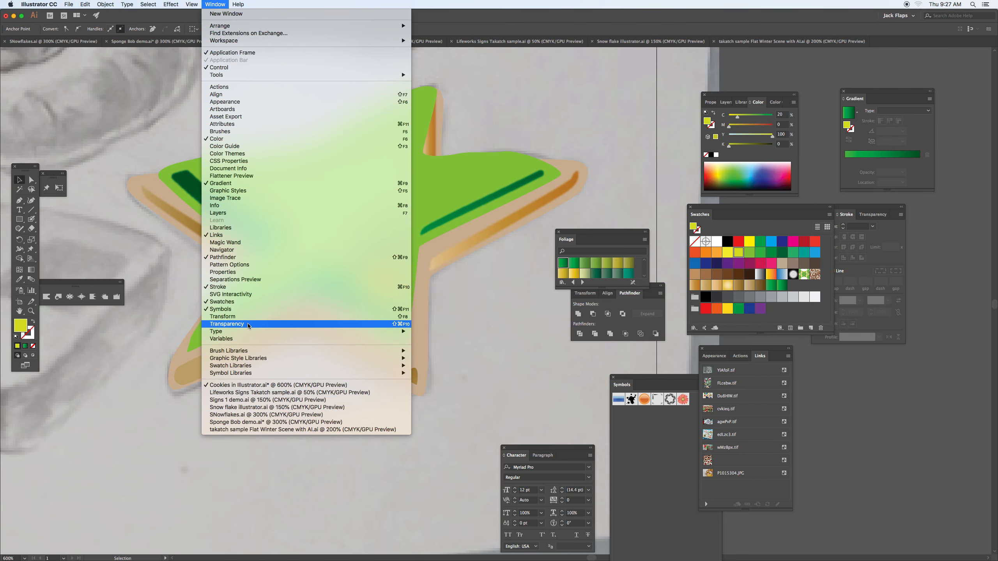
mouse_move(869, 210)
left_mouse_down()
mouse_move(722, 168)
mouse_move(617, 103)
left_mouse_up()
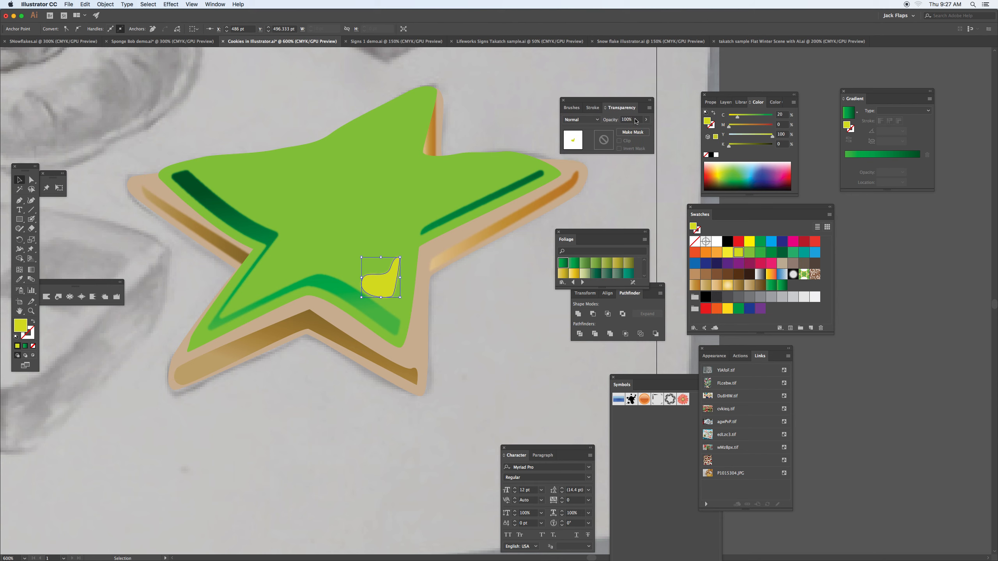
left_click(637, 120)
left_click_drag(646, 129, 628, 129)
left_click(573, 108)
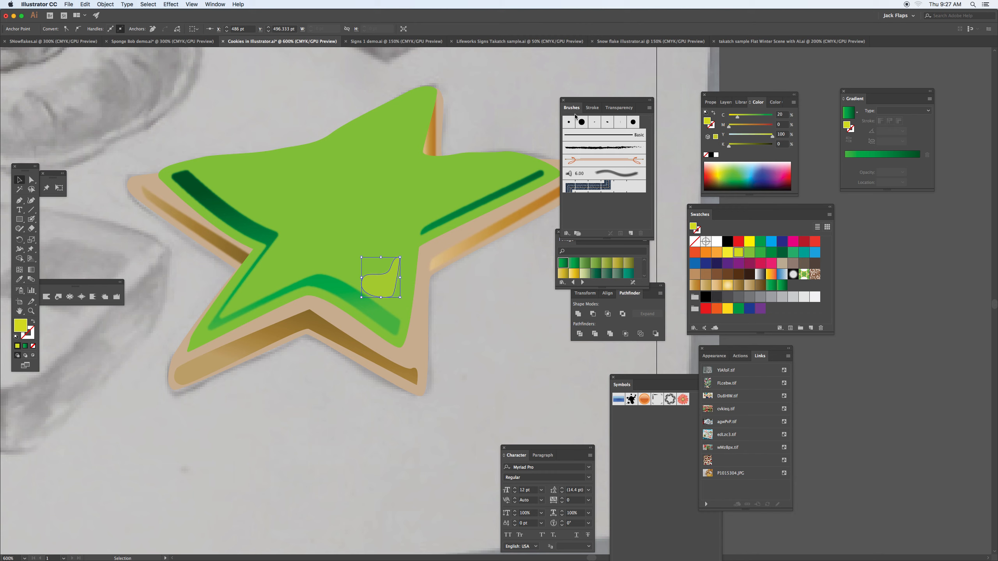
left_click(485, 138)
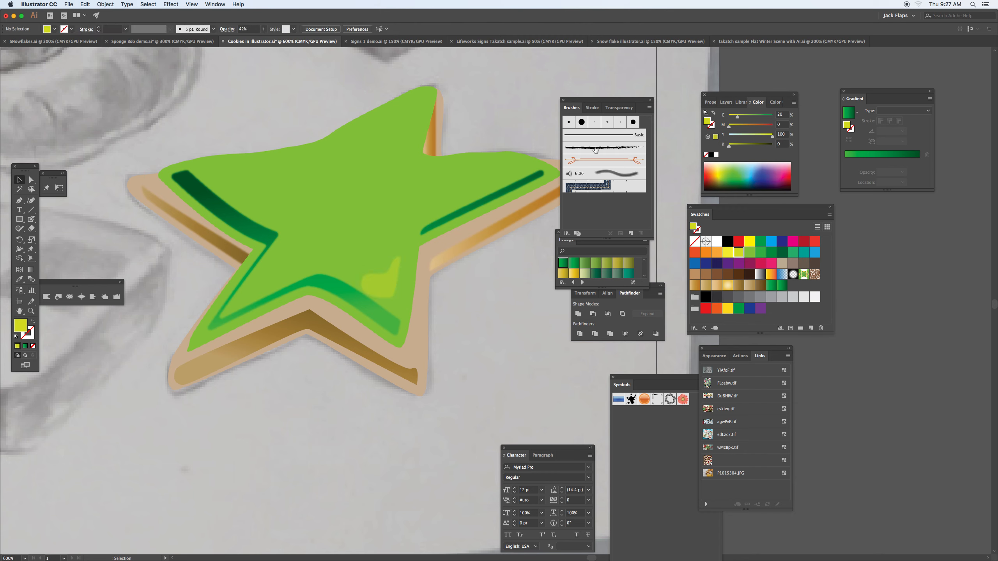
left_click(605, 173)
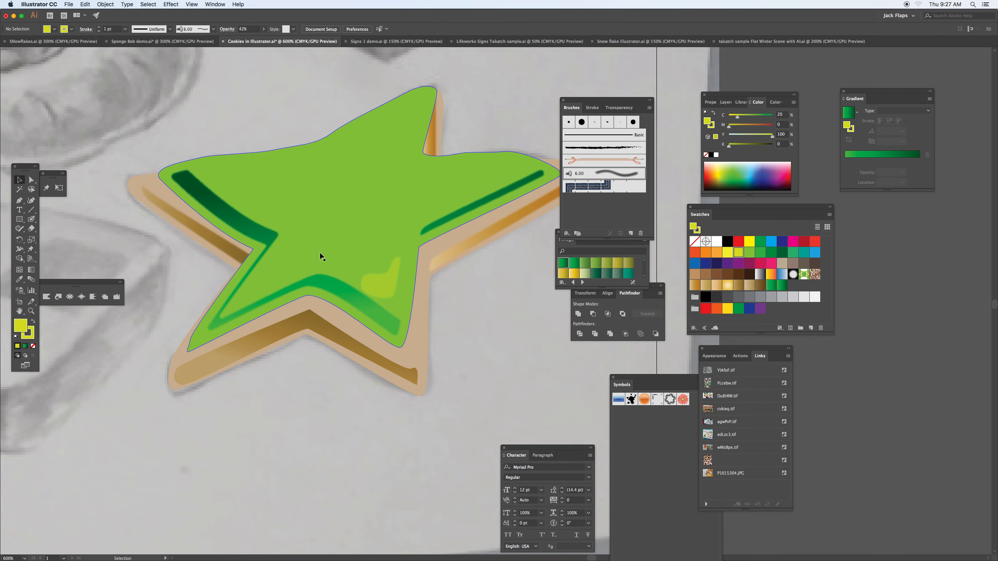
left_click(593, 148)
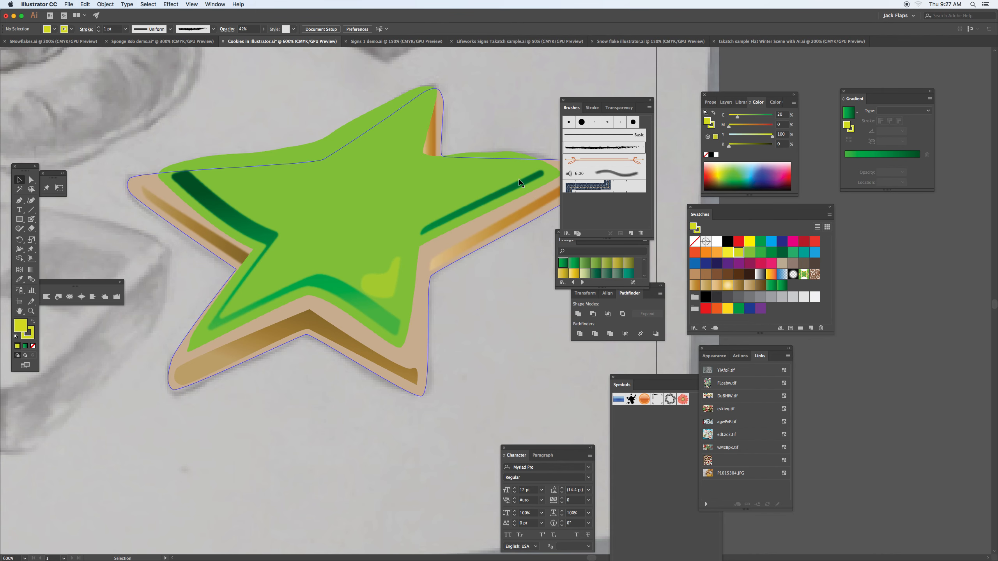
left_click_drag(289, 220, 313, 226)
key("super+z")
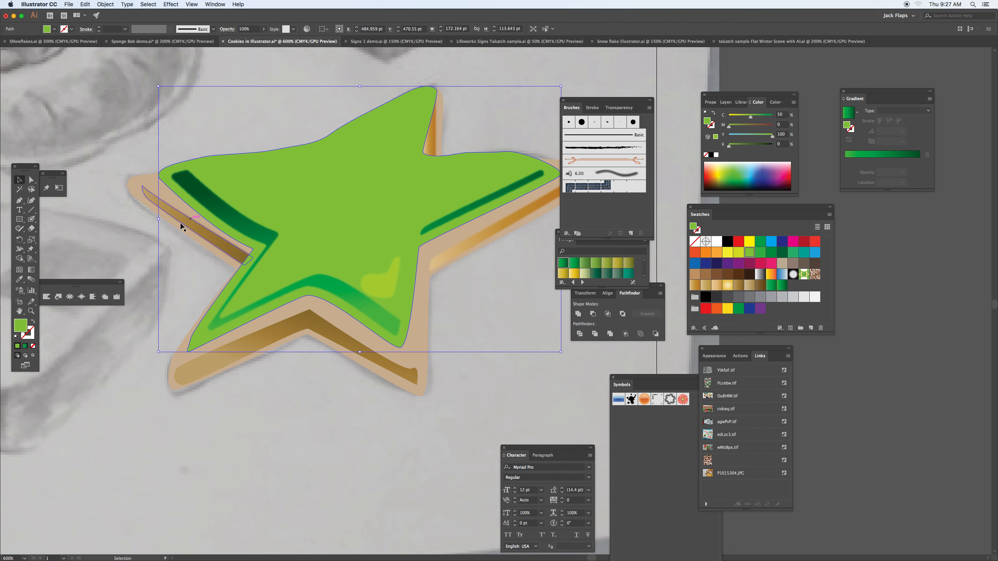
left_click(151, 239)
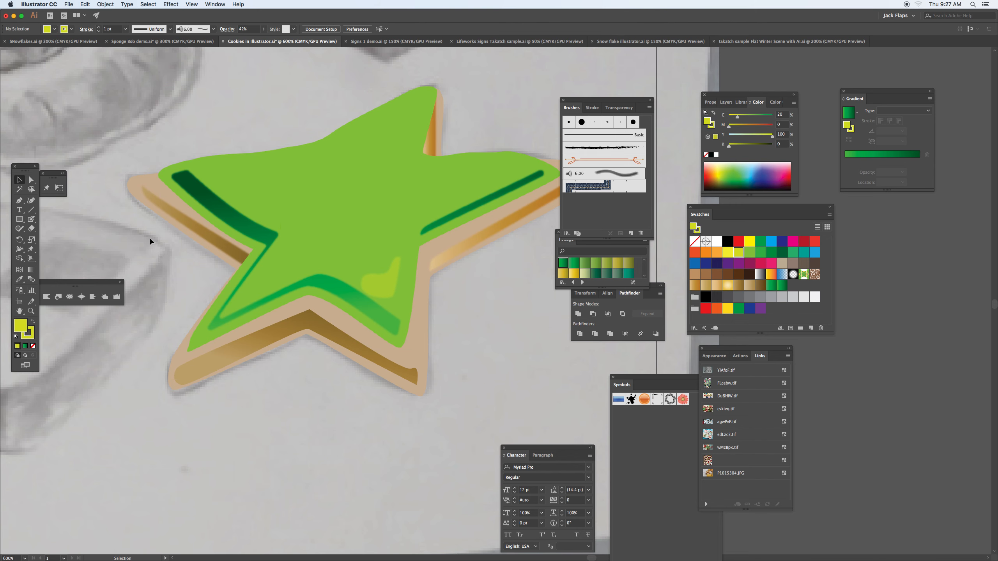
key("slash")
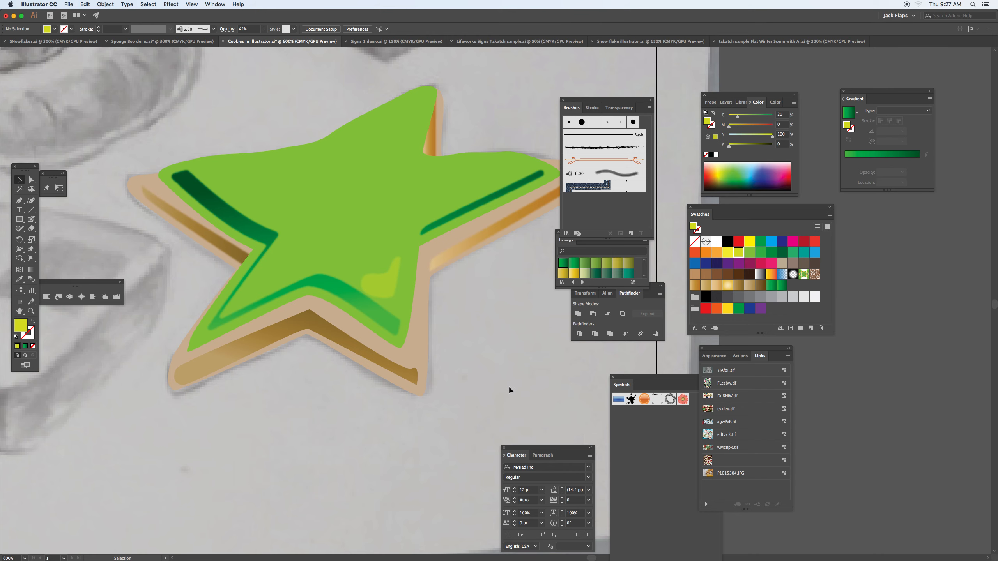
Move the floating group with the brush, stroke and transparency settings away from the star cookie's right arm
mouse_move(498, 388)
left_mouse_down()
mouse_move(468, 386)
mouse_move(366, 315)
left_mouse_up()
left_click_drag(600, 109, 657, 140)
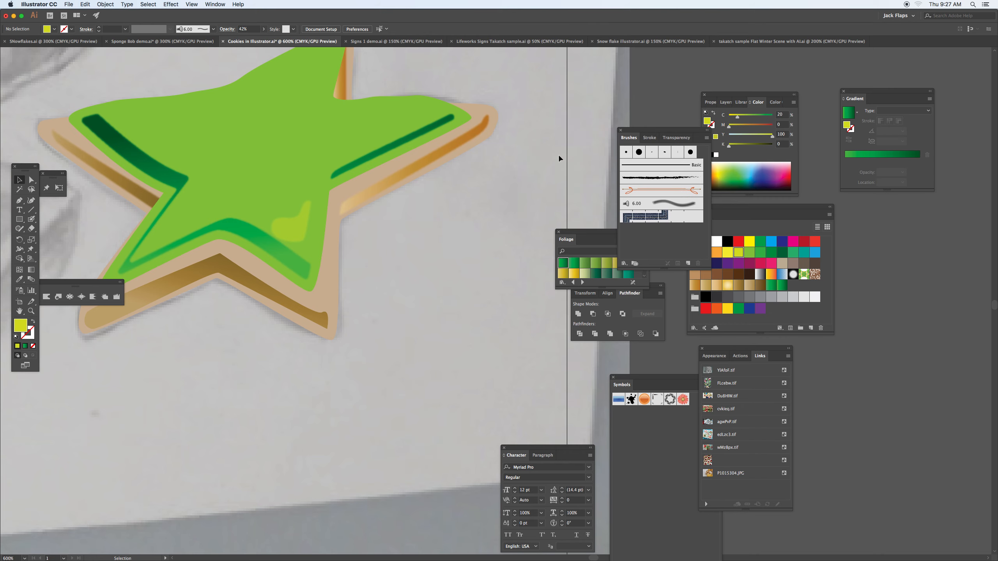
left_click_drag(380, 192, 393, 249)
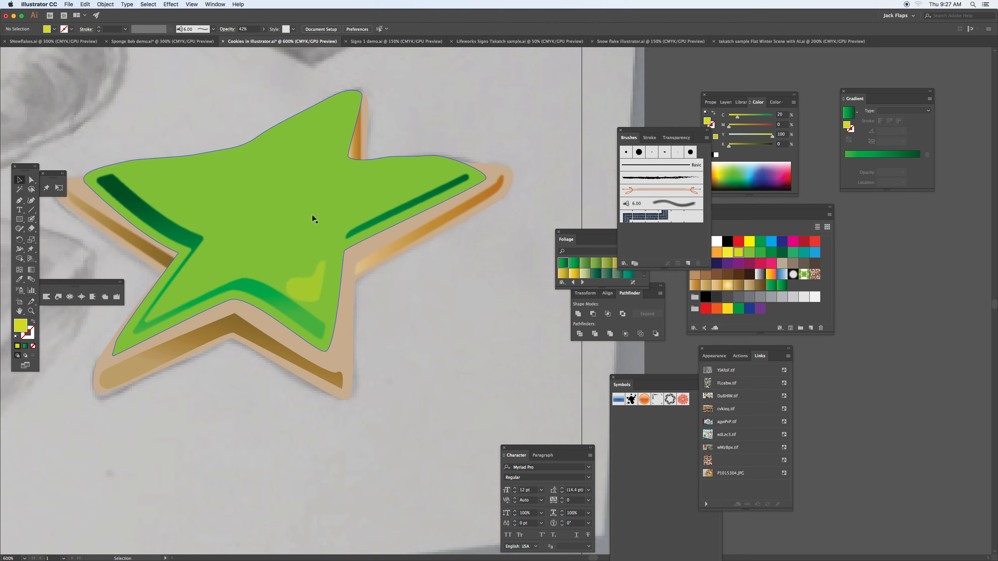
left_click_drag(299, 223, 365, 223)
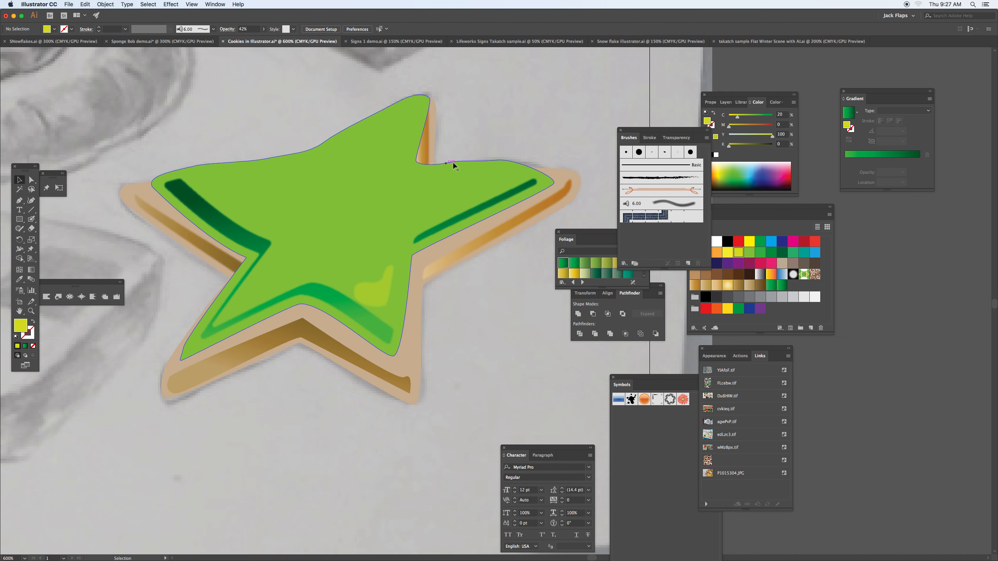
Lower the green icing's inner corner between its upper left and top arms, and select the neighbouring anchor on the left arm's edge
left_click(315, 149)
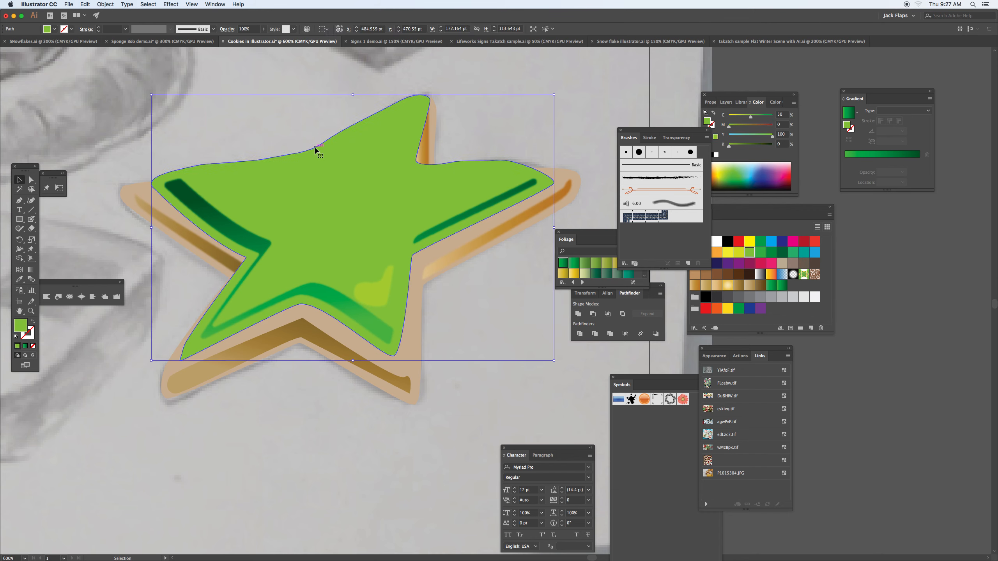
key("a")
left_click_drag(326, 149, 327, 149)
key("Down")
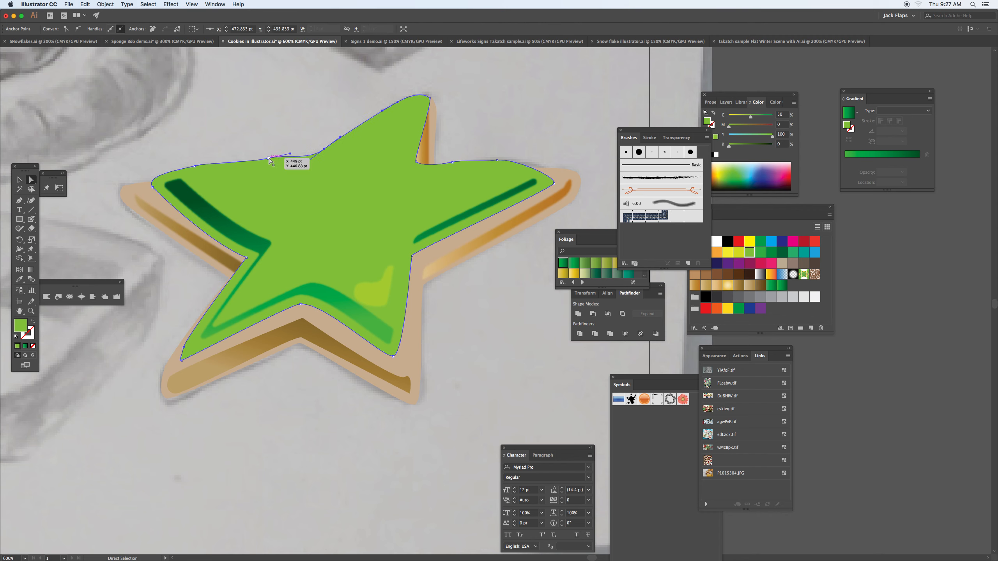
left_click(269, 158)
Hide all the floating panels to clear the view around the star cookie
key("Tab")
key("space")
left_click_drag(580, 127, 837, 217)
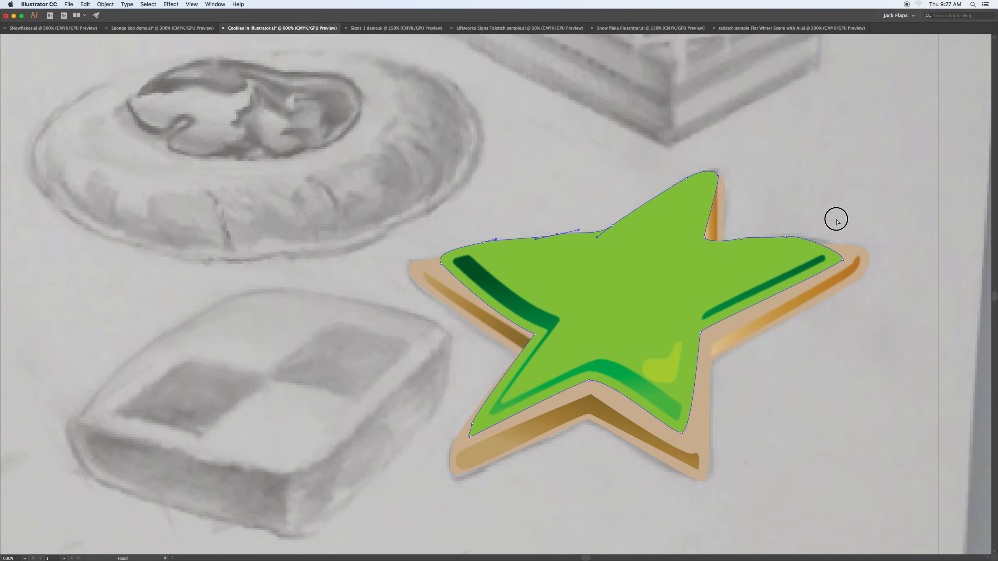